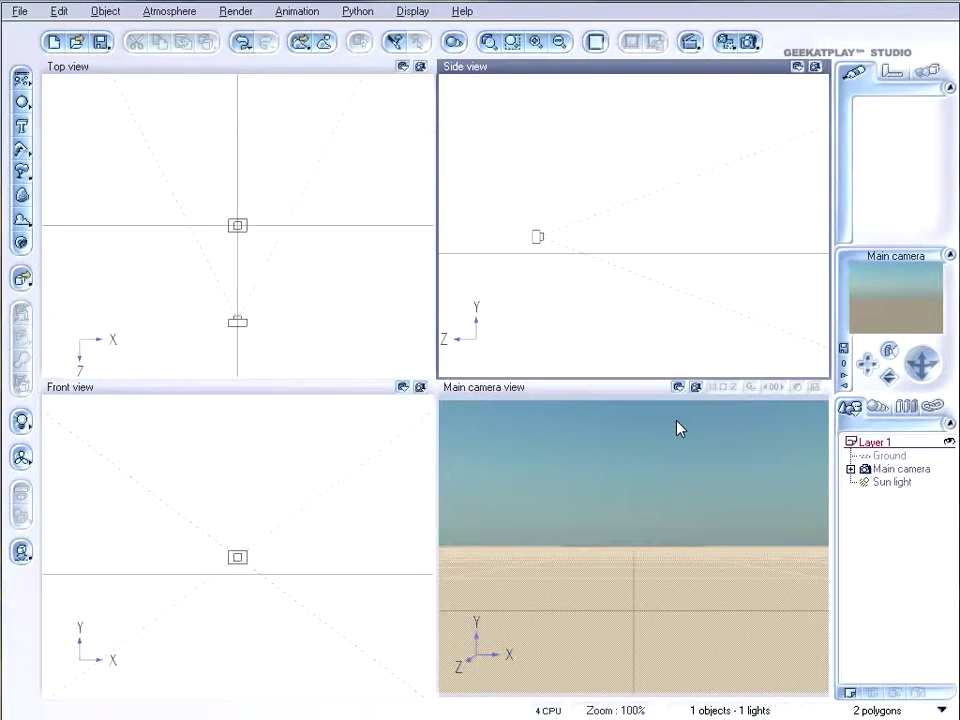
Add a sphere and open its material's colour production function graph
left_click(20, 80)
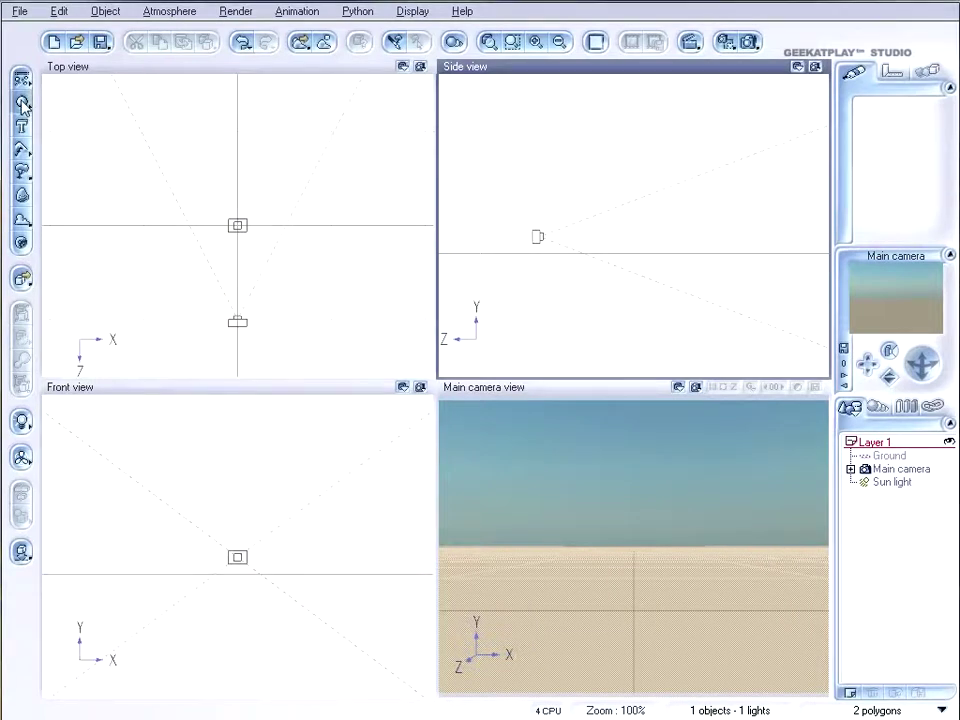
double_click(900, 142)
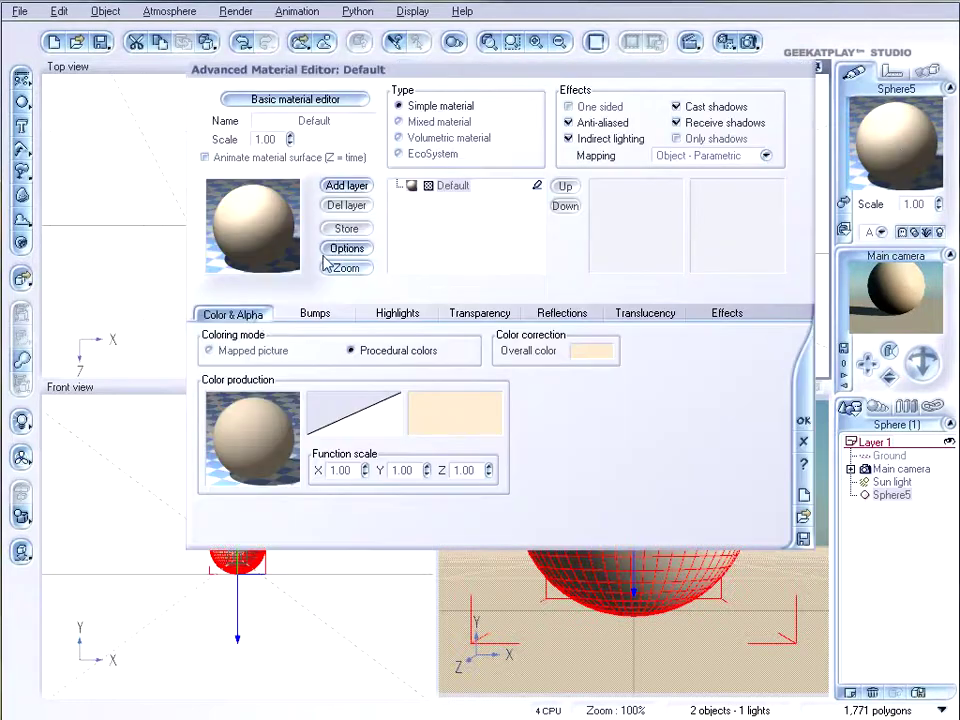
right_click(266, 446)
left_click(275, 451)
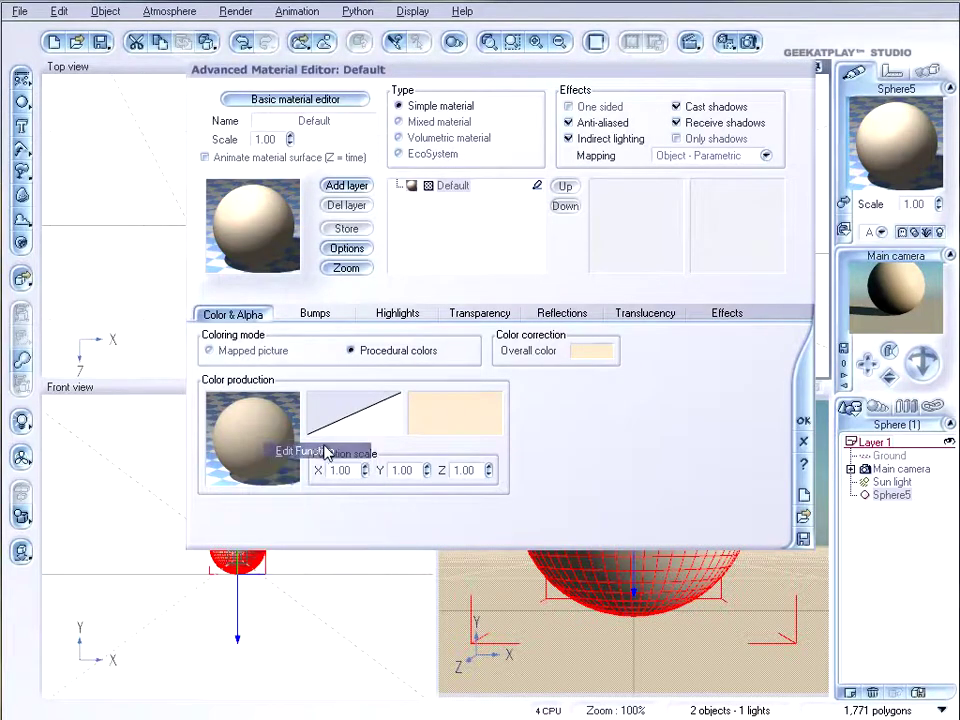
mouse_move(383, 34)
left_mouse_down()
mouse_move(373, 17)
mouse_move(385, 34)
left_mouse_up()
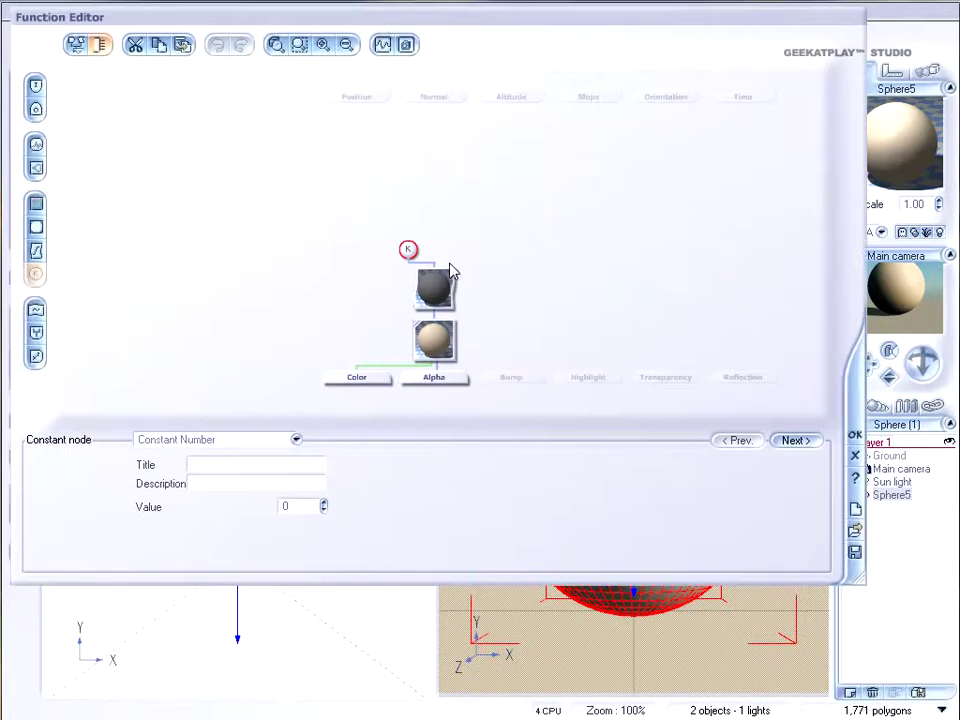
Insert a Simple Fractal node above the Filter node and tidy the graph layout
left_click(37, 170)
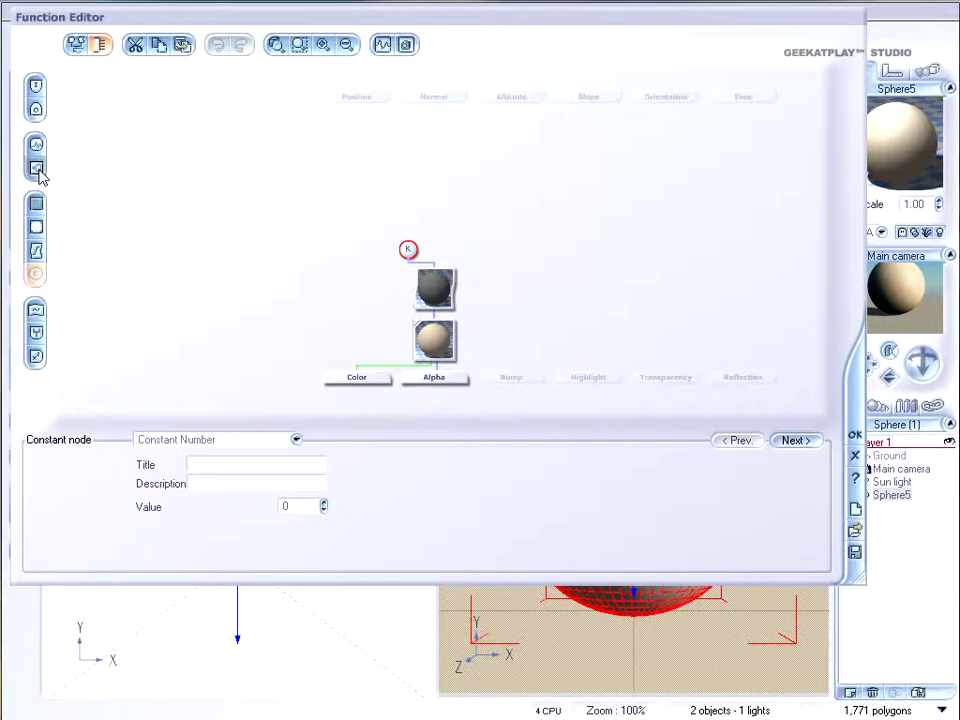
left_click_drag(418, 243, 343, 214)
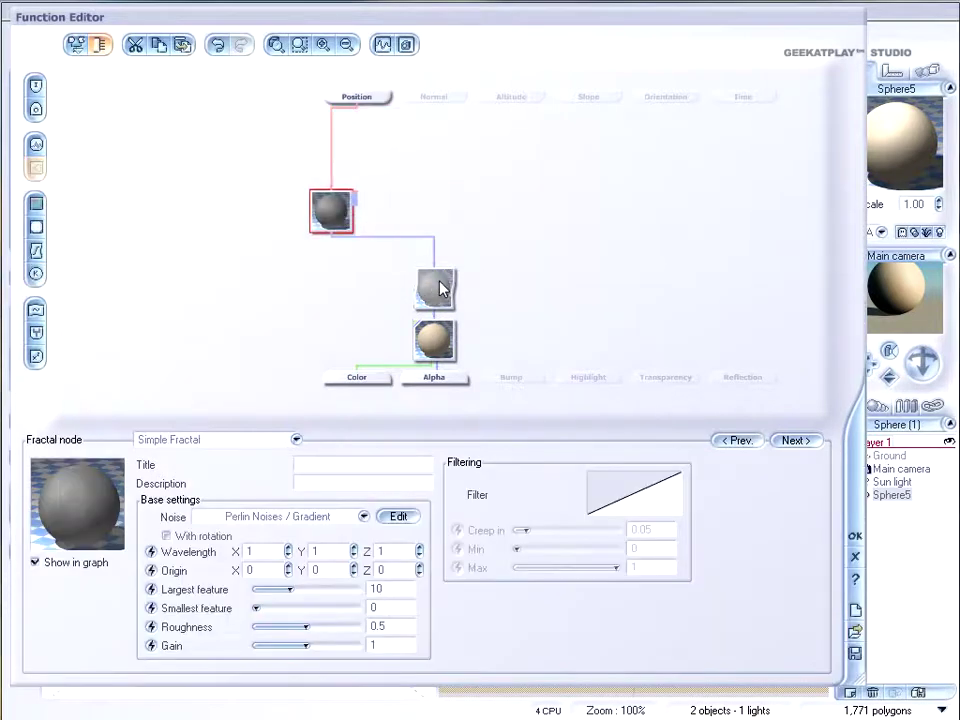
left_click_drag(436, 285, 386, 288)
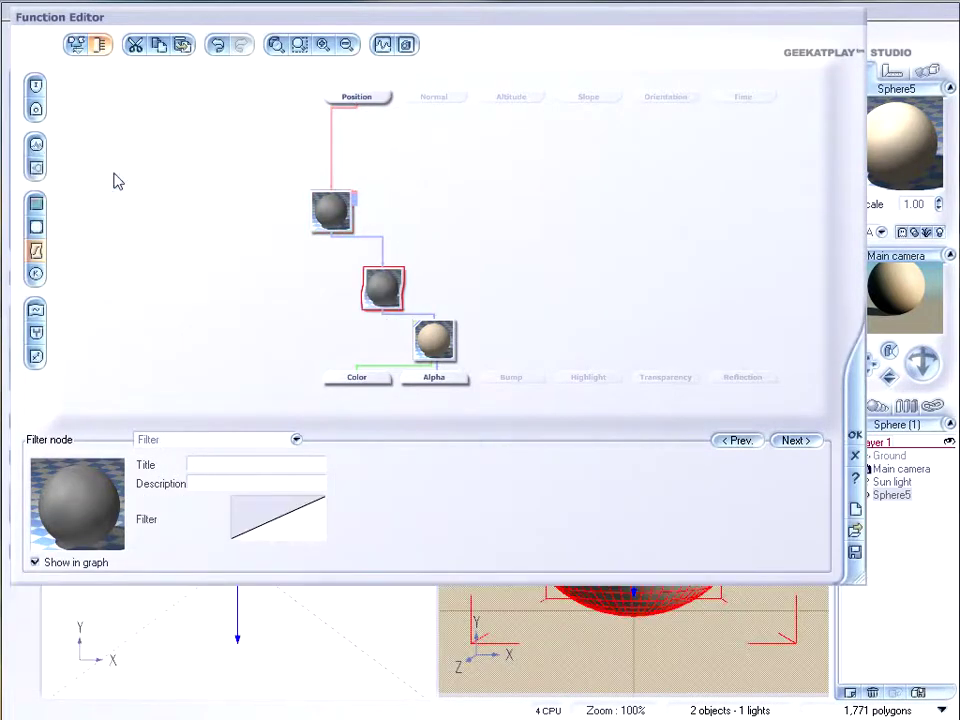
left_click(333, 212)
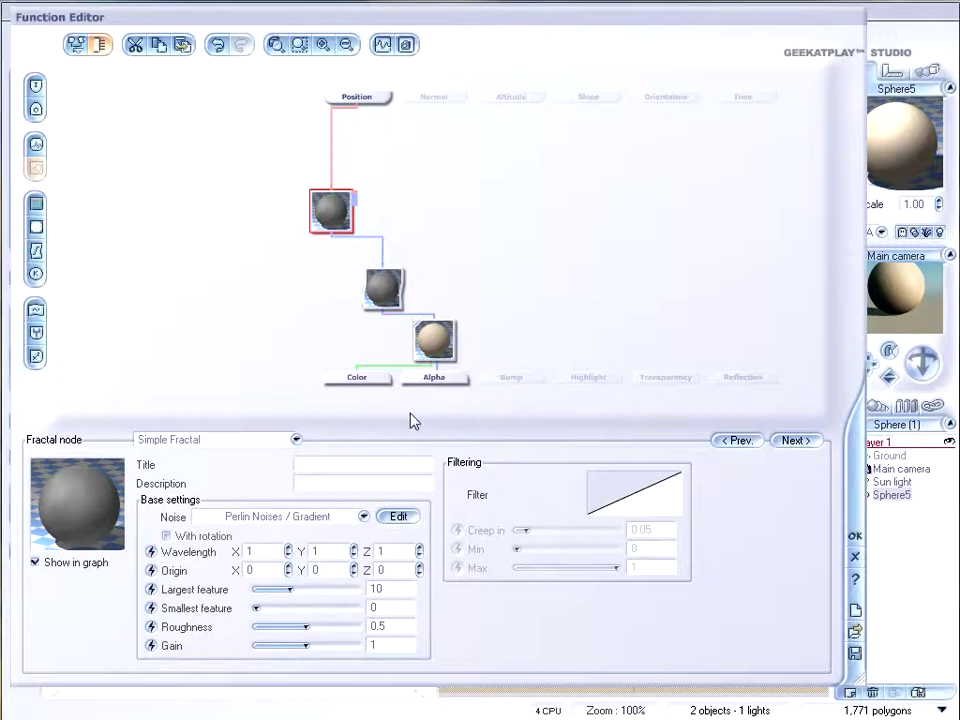
Switch the fractal to Basic Repeater, trying Repeat 5 before settling back on 3
left_click(246, 443)
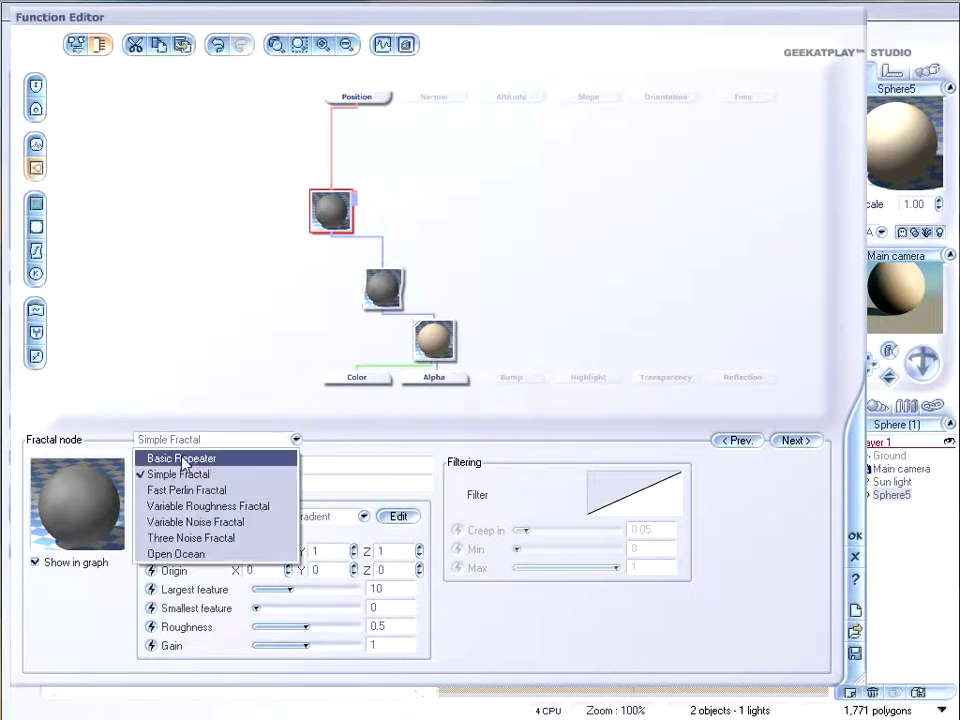
left_click(182, 456)
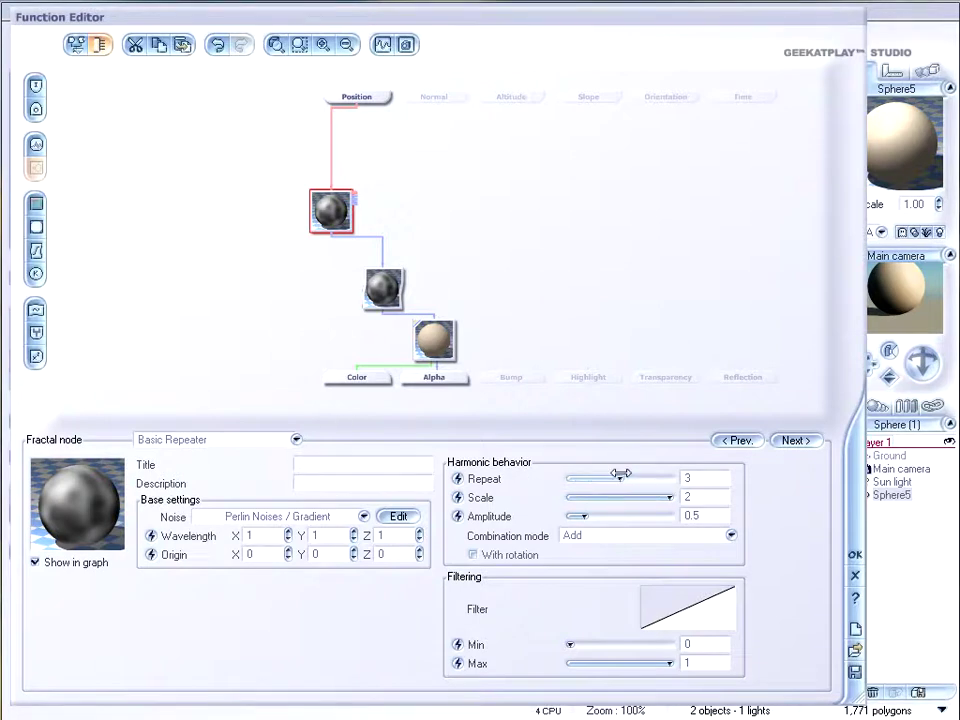
left_click_drag(619, 476, 676, 468)
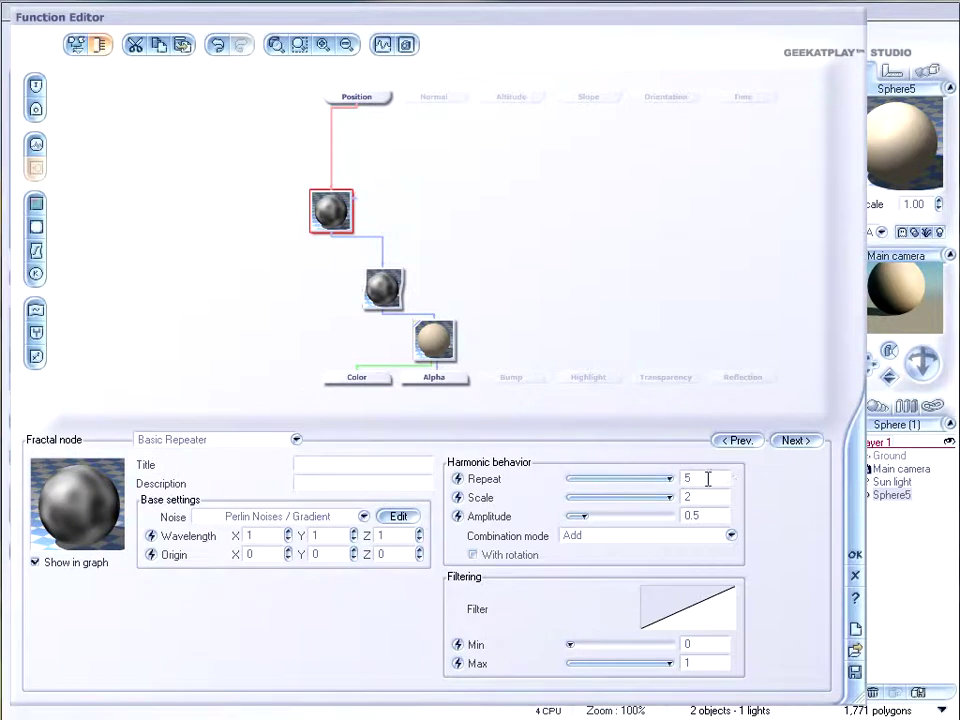
left_click_drag(669, 479, 612, 479)
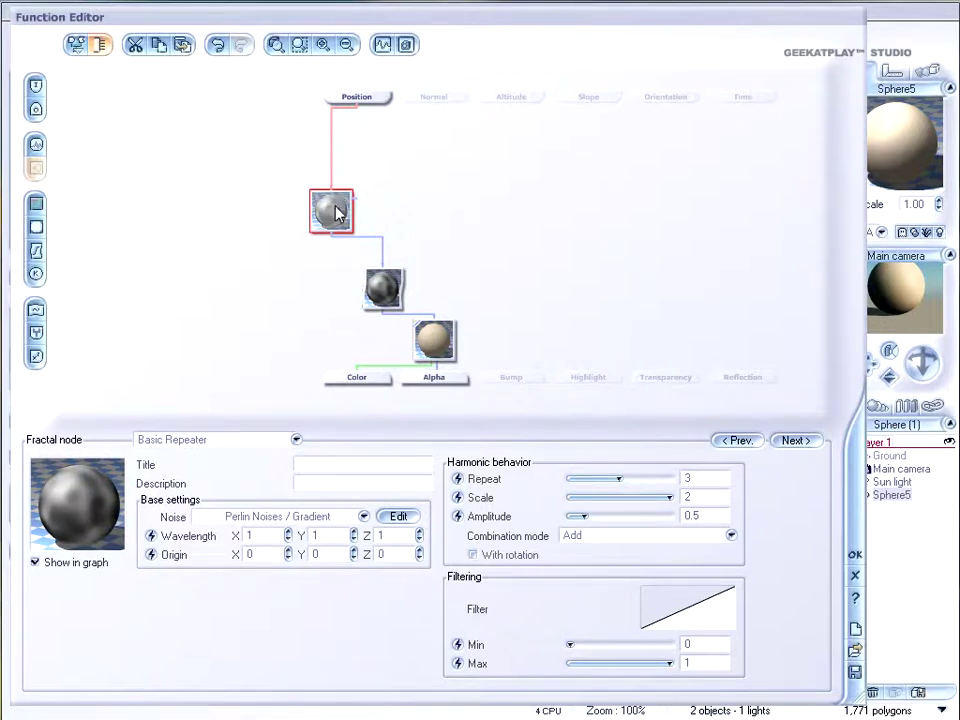
Set the graph's node previews to display on a flat 2D plane
left_click(76, 44)
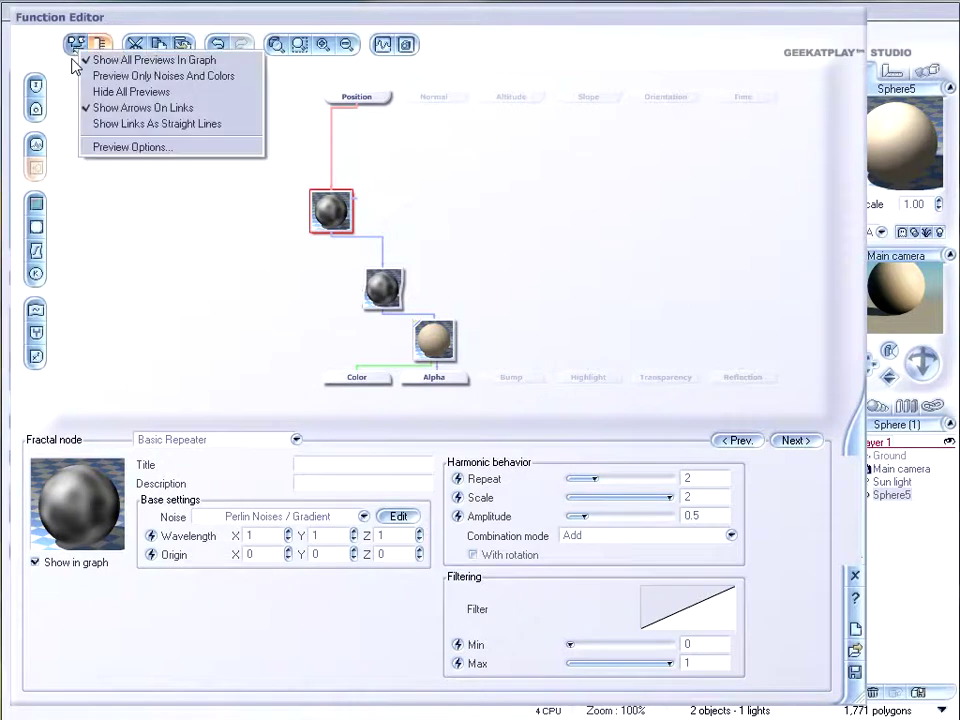
left_click(188, 157)
left_click(438, 258)
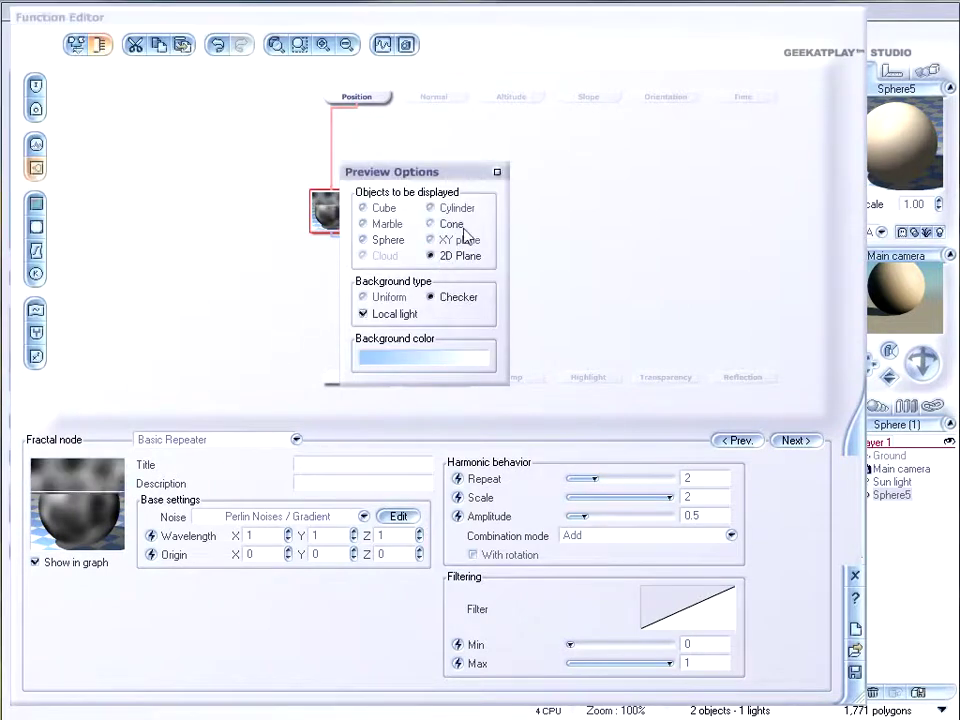
left_click(497, 172)
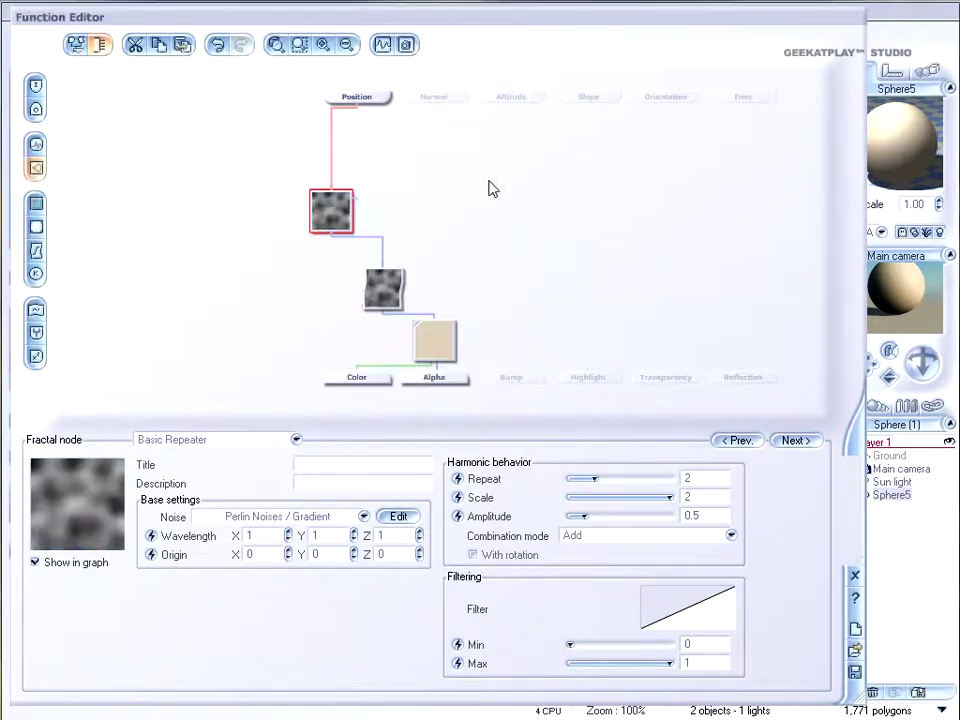
Use Line Patterns > Lines noise with the Blend combination mode
left_click(345, 516)
mouse_move(300, 583)
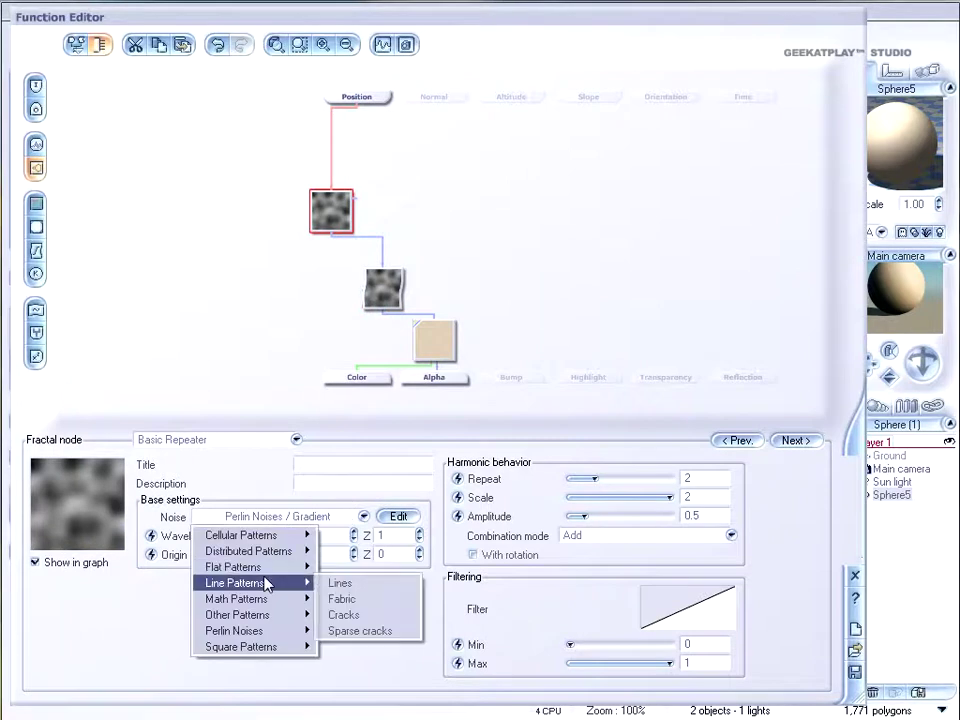
left_click(343, 588)
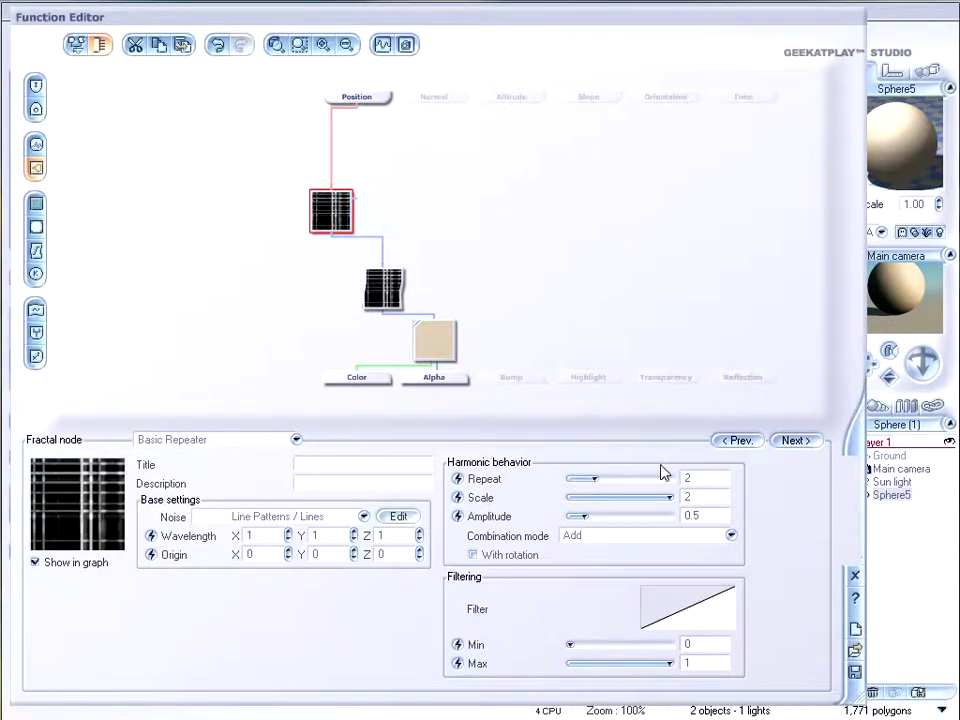
left_click(726, 537)
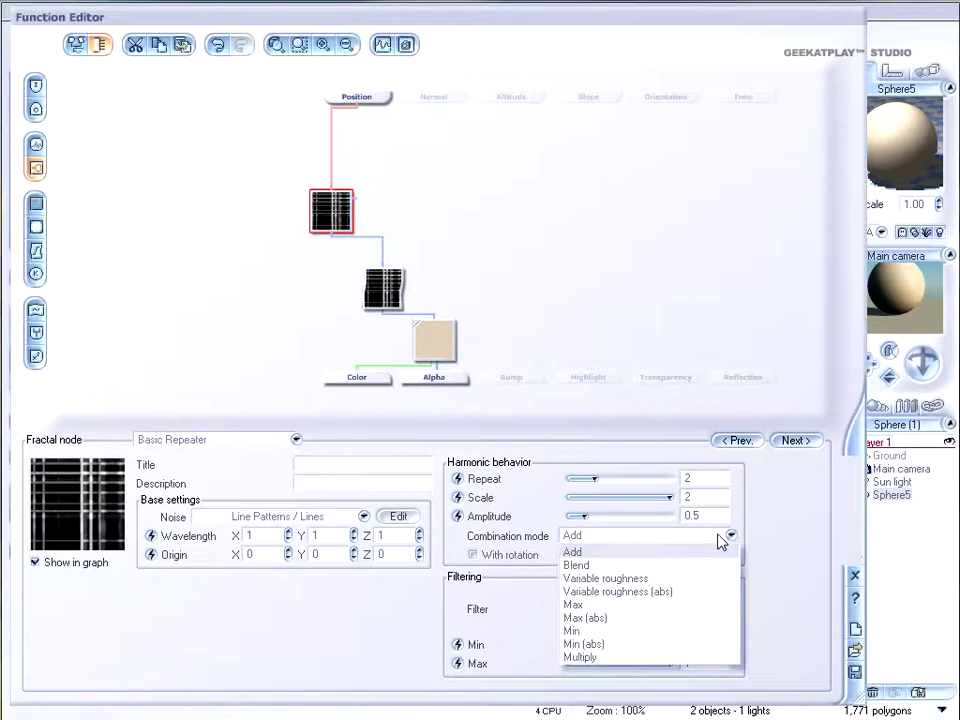
left_click(646, 566)
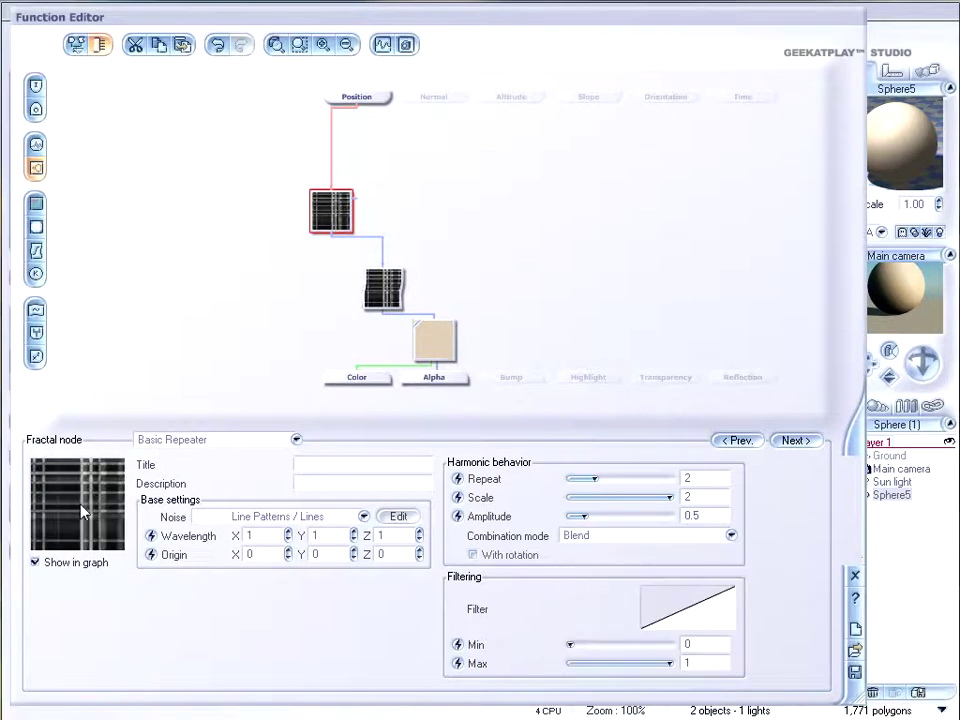
Set Repeat to 5, lower Scale to about 0.88, and enable With rotation
left_click_drag(596, 478, 570, 478)
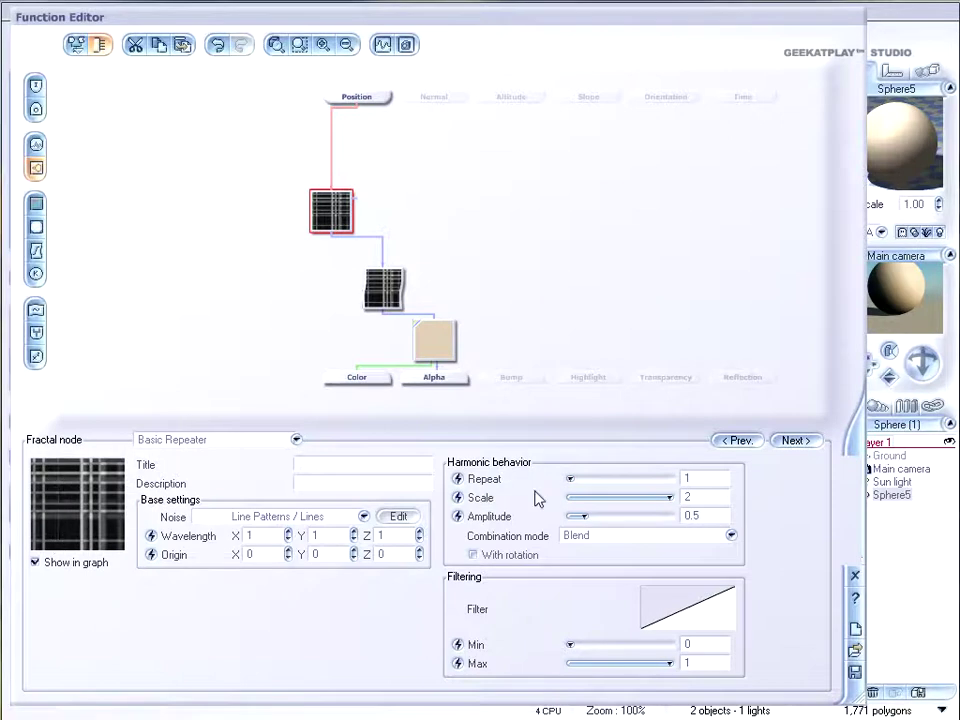
left_click_drag(570, 478, 669, 478)
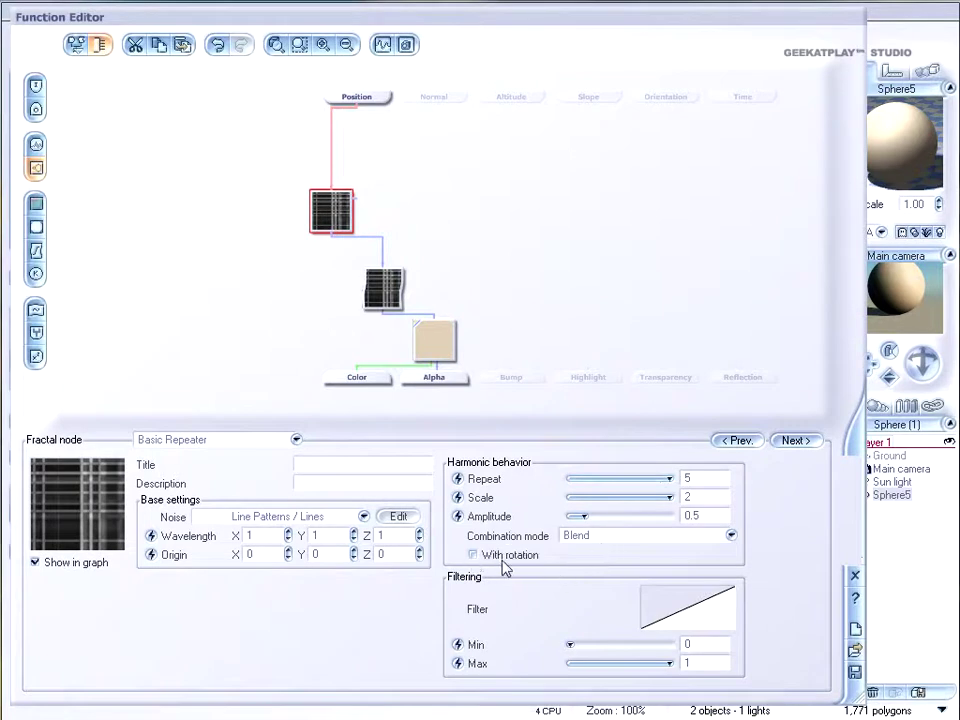
mouse_move(598, 500)
left_mouse_down()
mouse_move(649, 495)
mouse_move(591, 497)
left_mouse_up()
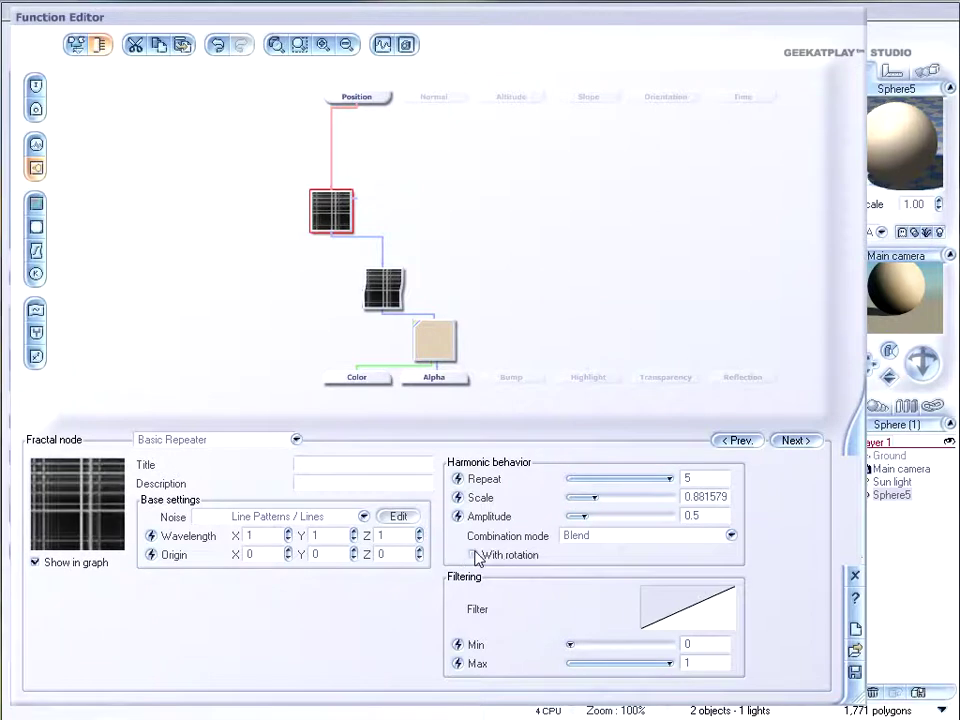
left_click(473, 555)
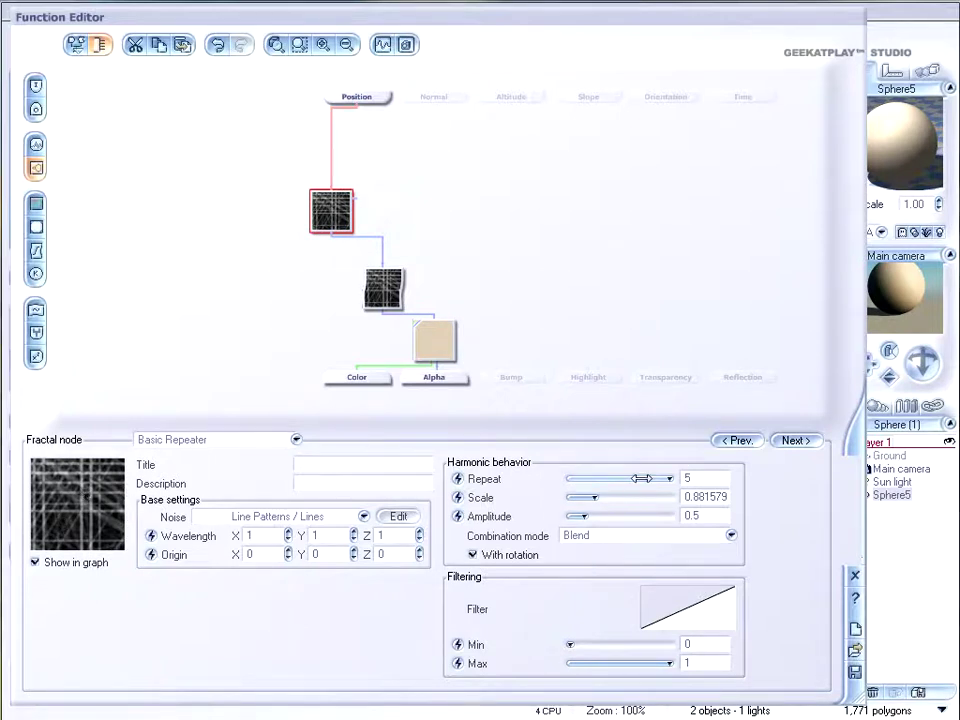
left_click_drag(639, 478, 669, 479)
Enter 11 for Repeat and set the harmonic Scale to about 0.84
left_click(724, 480)
type("11")
mouse_move(598, 497)
left_mouse_down()
mouse_move(574, 497)
mouse_move(656, 497)
mouse_move(610, 497)
left_mouse_up()
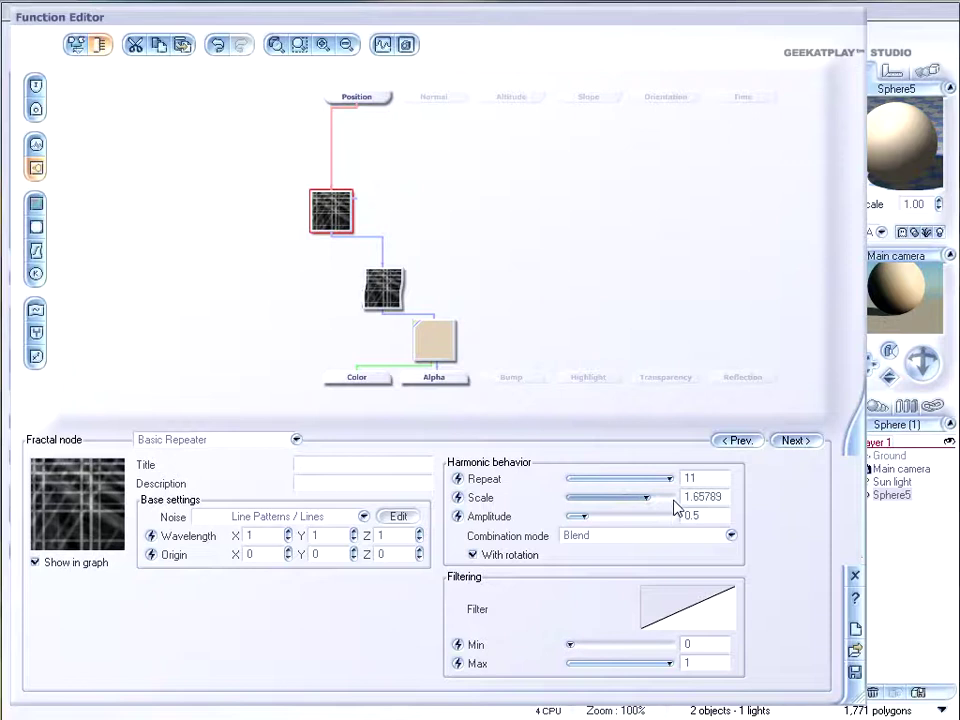
left_click_drag(634, 495, 614, 516)
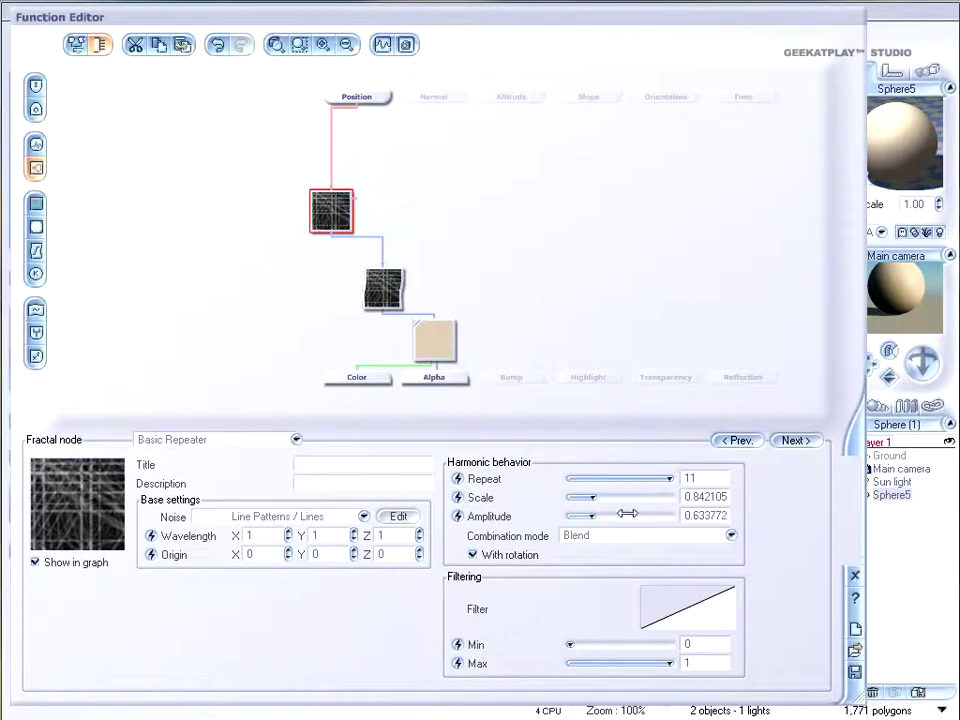
Fine-tune the repeater's Amplitude to about 1.22
mouse_move(599, 516)
left_mouse_down()
mouse_move(588, 515)
mouse_move(604, 516)
left_mouse_up()
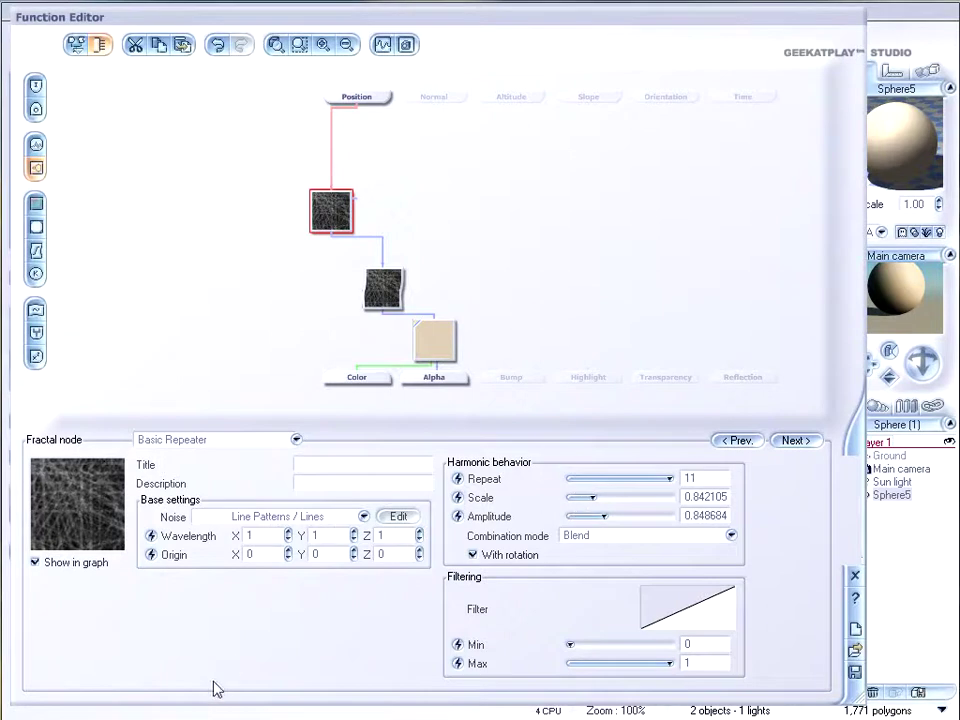
left_click_drag(619, 514, 643, 514)
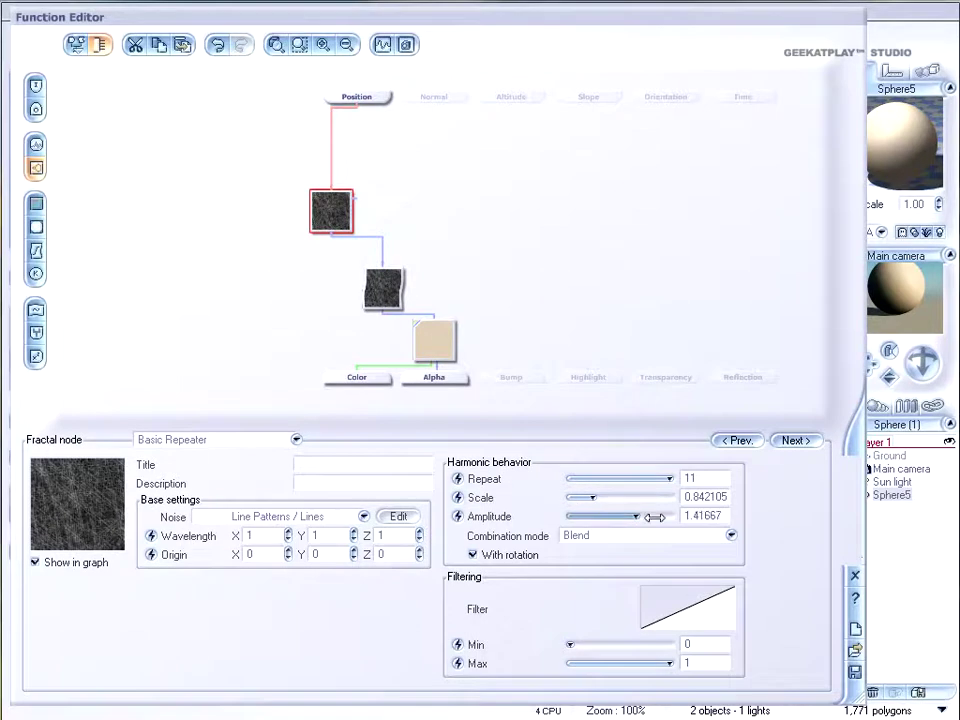
left_click_drag(654, 517, 658, 517)
left_click_drag(640, 517, 625, 517)
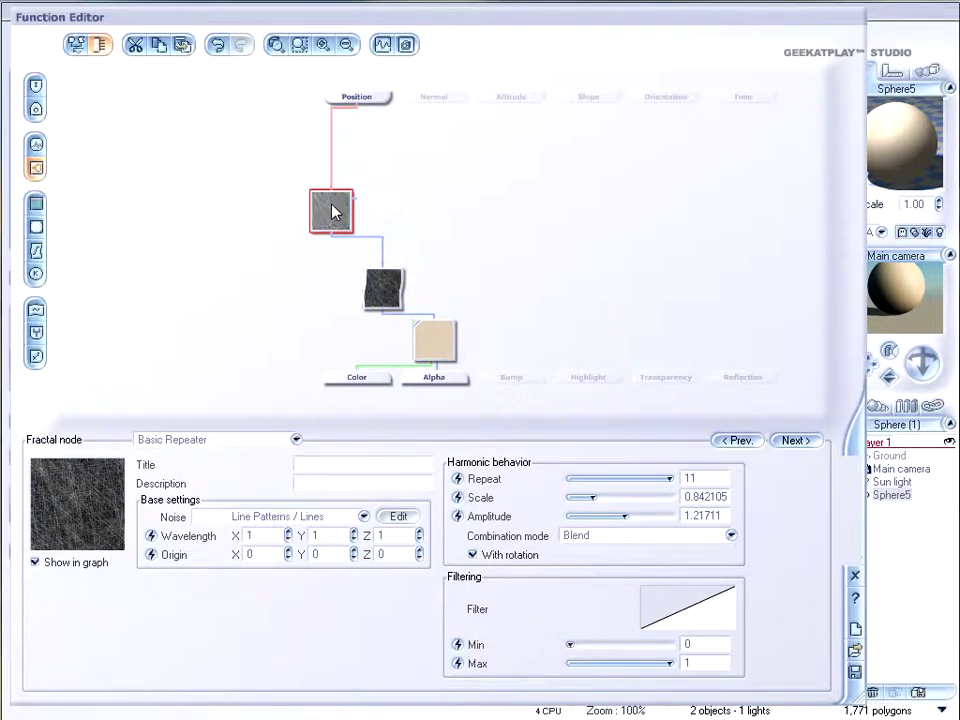
Reshape the Filter curve into a steep ramp with keypoints near (-0.50, -0.94) and (0.14, 1.00)
left_click(381, 295)
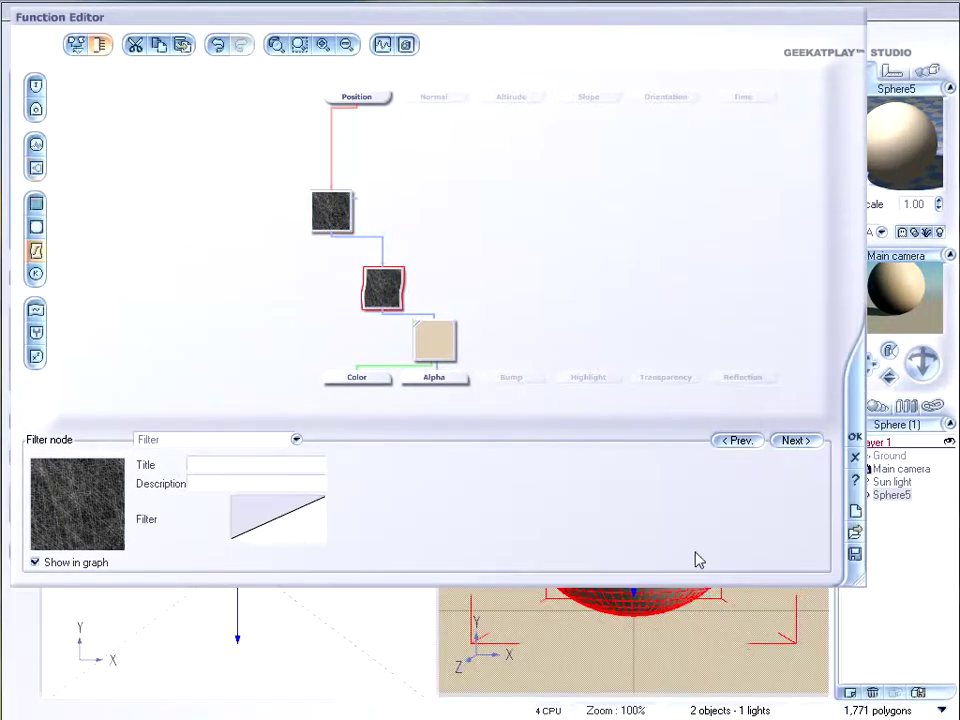
right_click(296, 533)
left_click(330, 539)
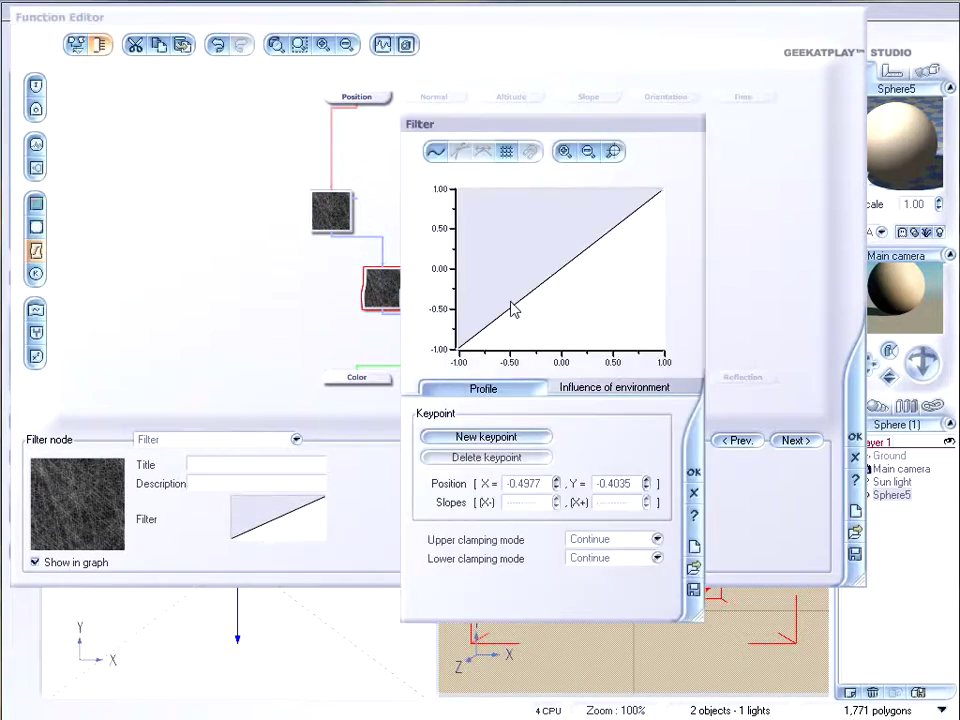
left_click_drag(512, 304, 530, 323)
left_click_drag(606, 244, 574, 167)
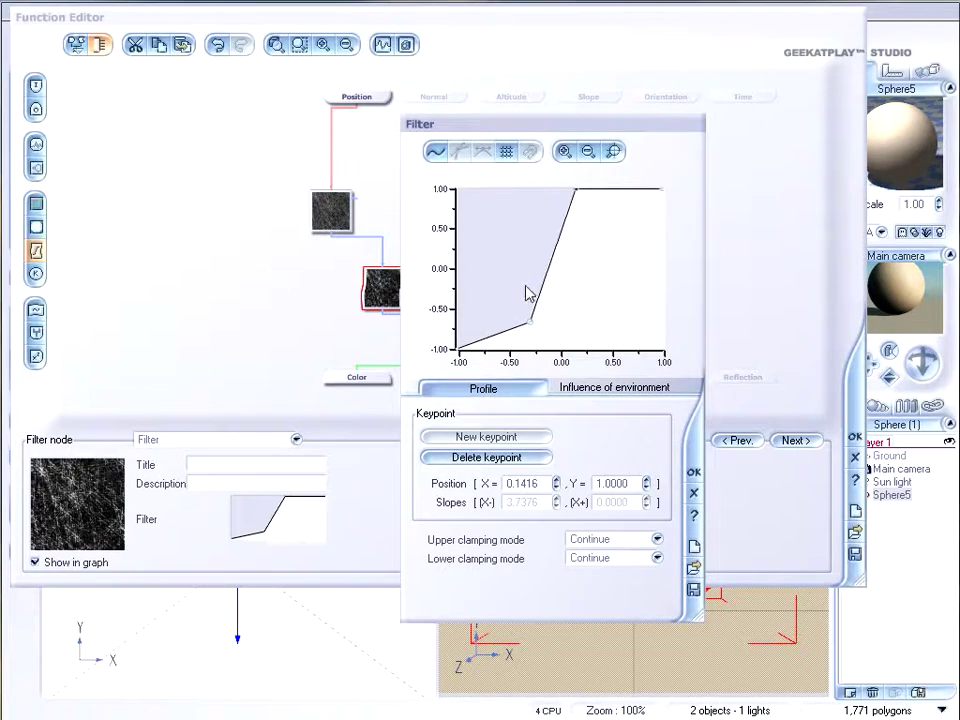
left_click_drag(532, 322, 510, 343)
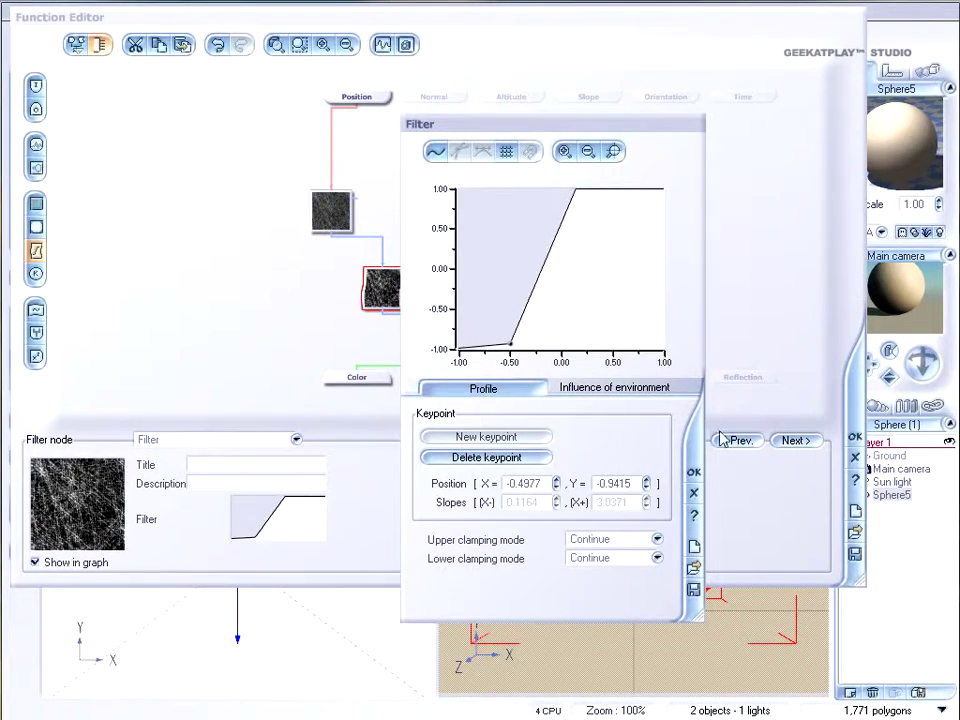
left_click(693, 471)
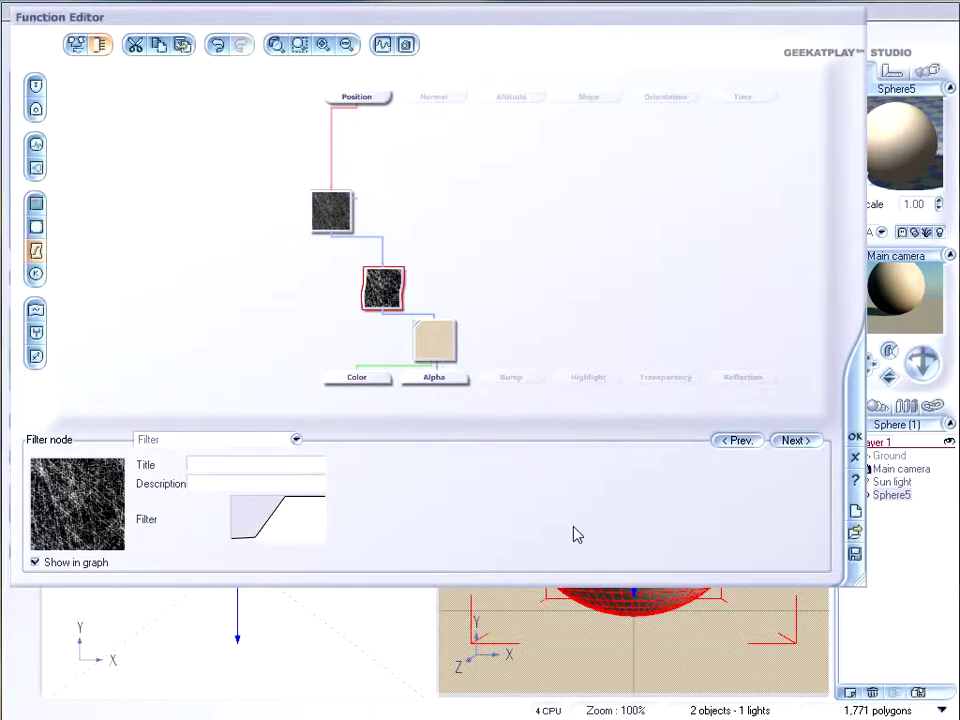
Compare the Filter and Basic Repeater nodes, ending on the Basic Repeater's settings
left_click(328, 208)
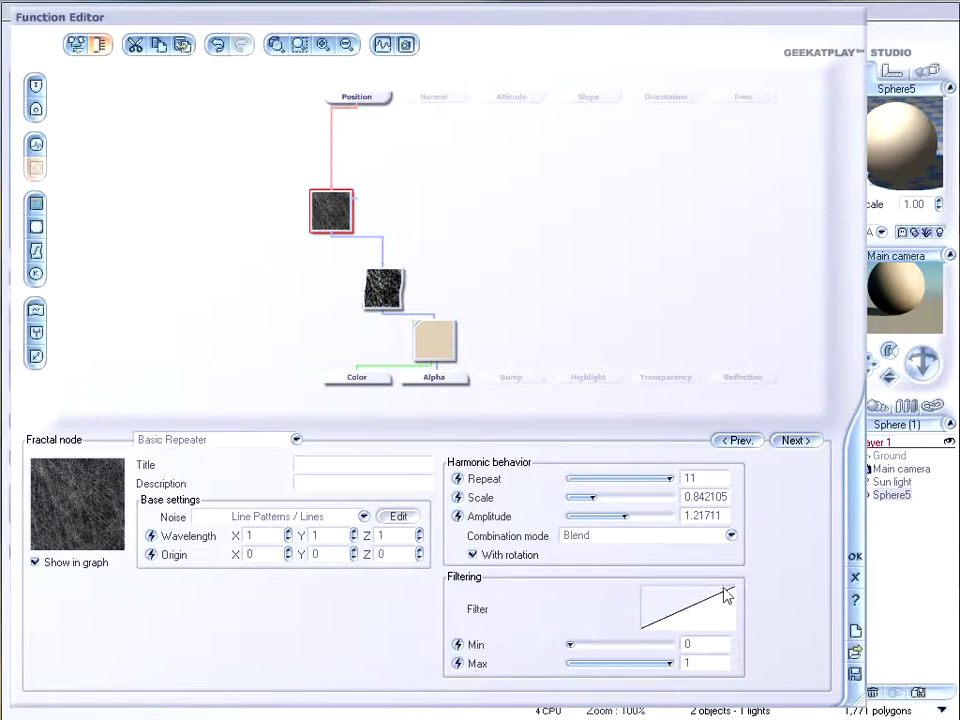
left_click(390, 295)
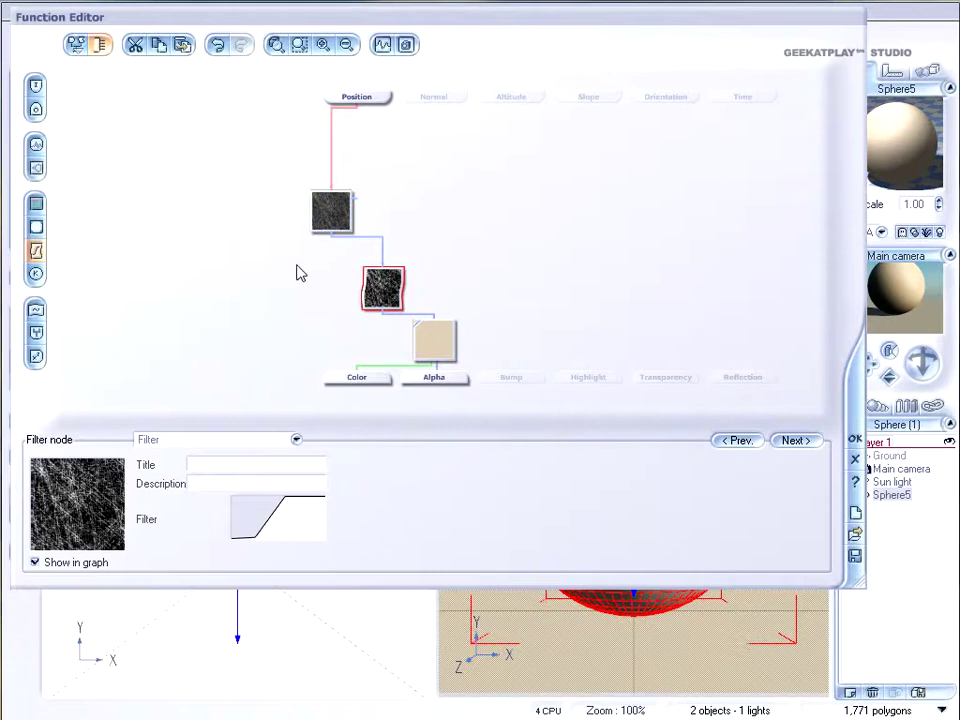
left_click(333, 218)
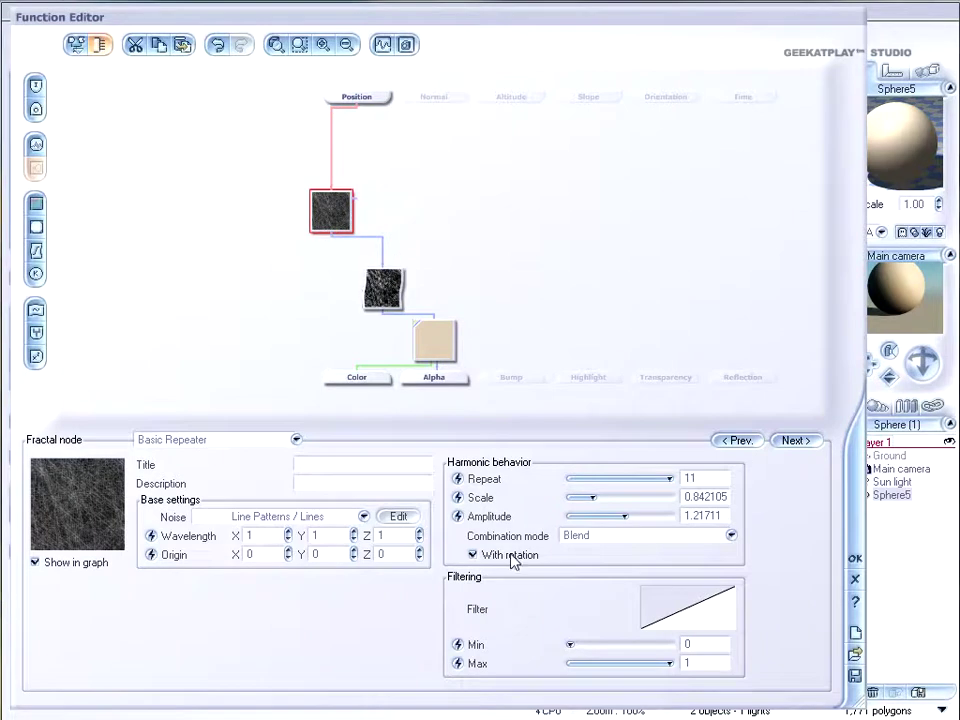
left_click(375, 292)
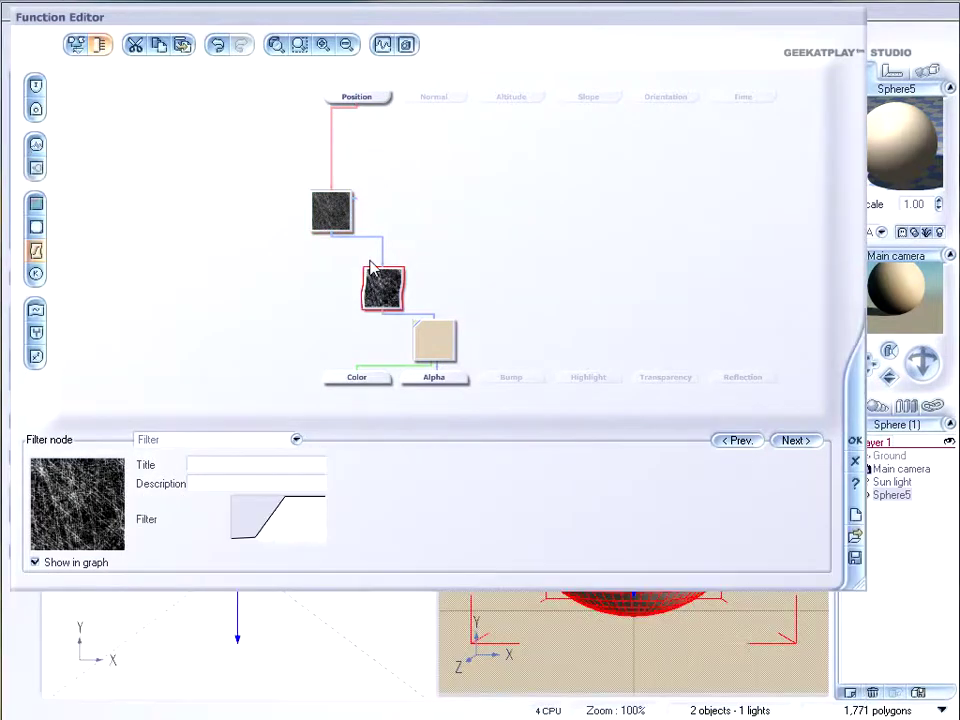
left_click(336, 210)
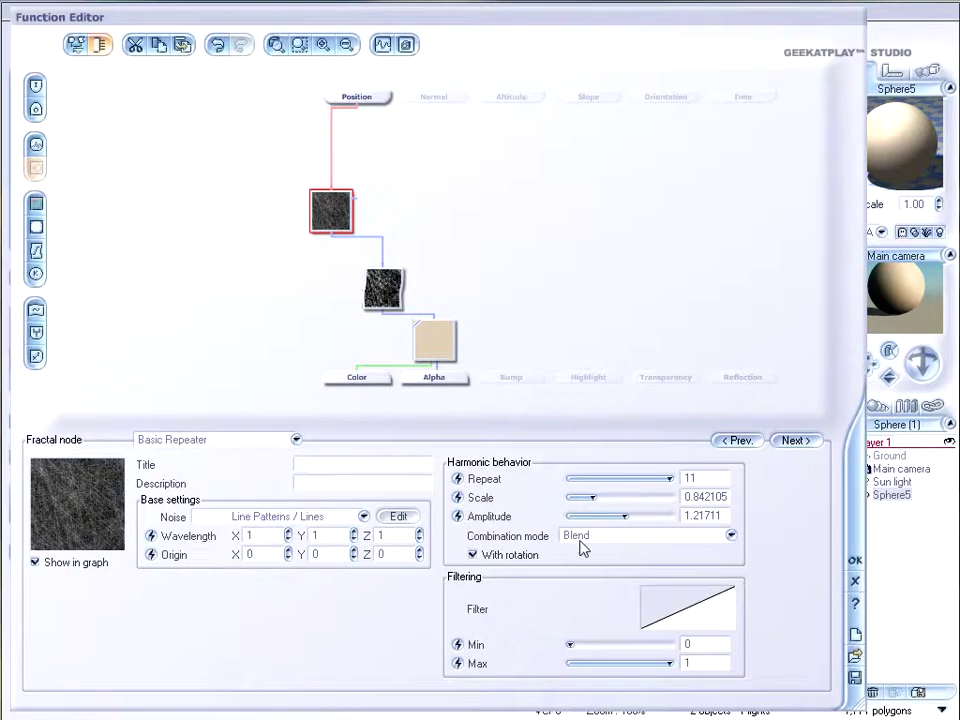
Try Multiply, Min, Max and Variable roughness combination modes, settling on Add
left_click(731, 537)
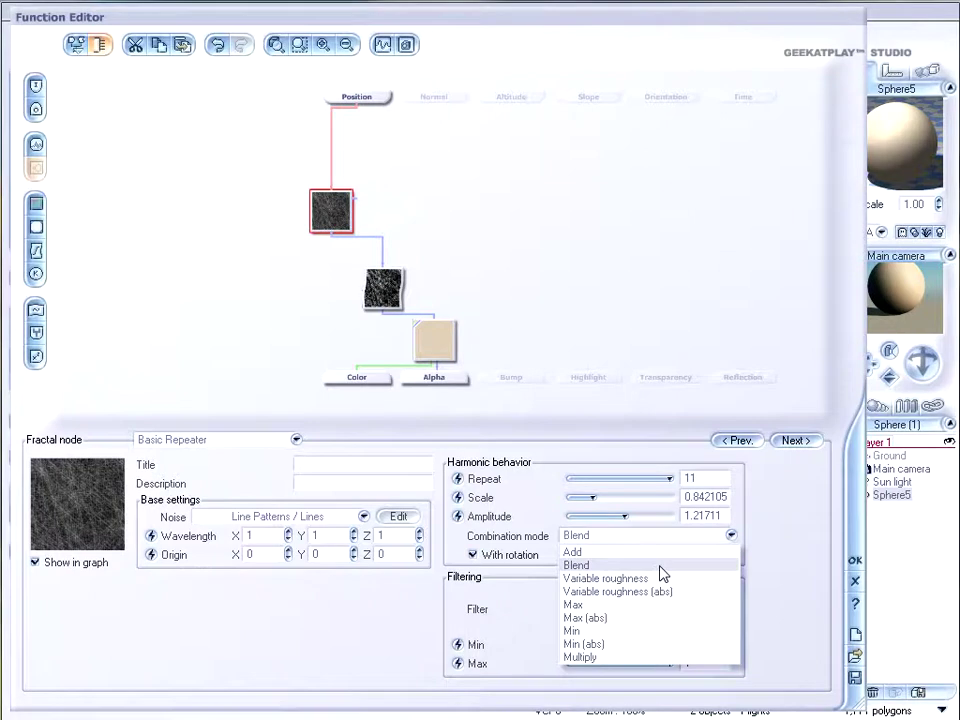
left_click(730, 538)
left_click(730, 538)
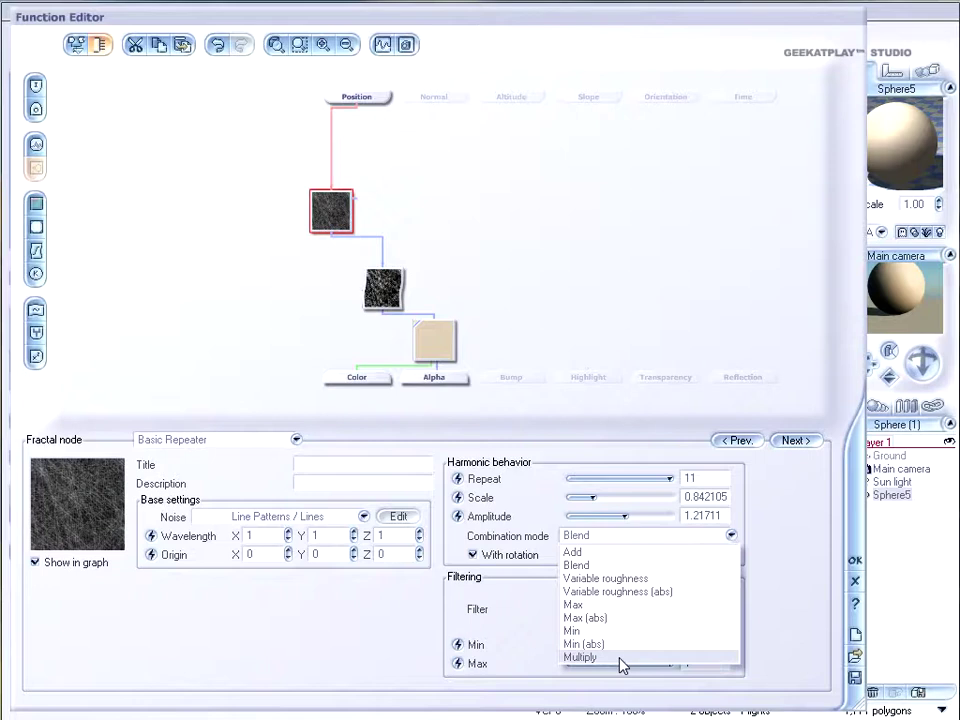
left_click(622, 658)
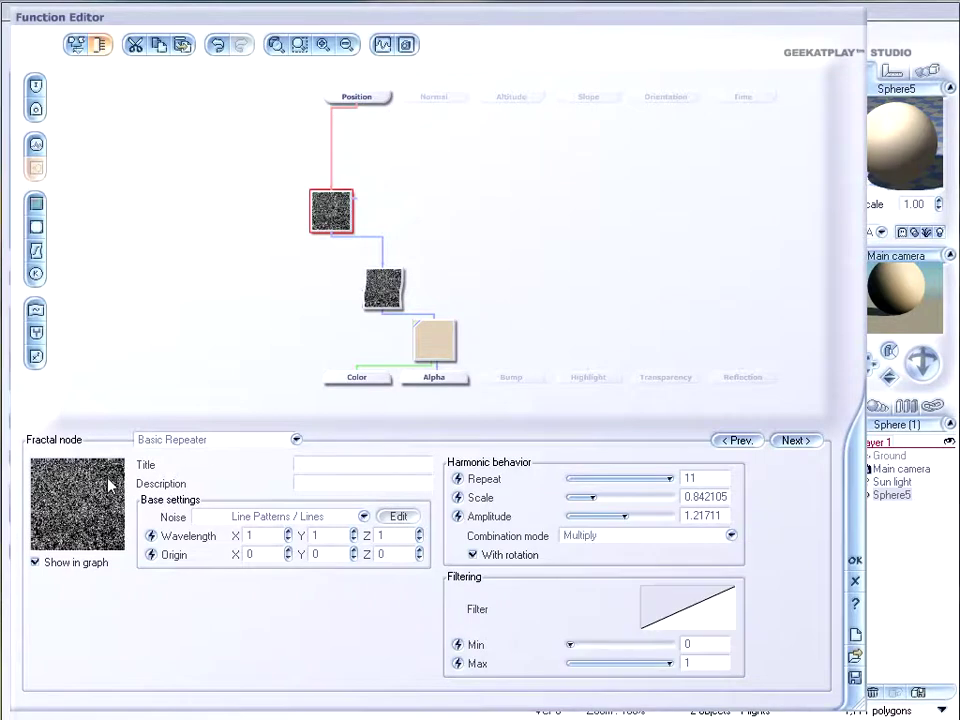
left_click(662, 538)
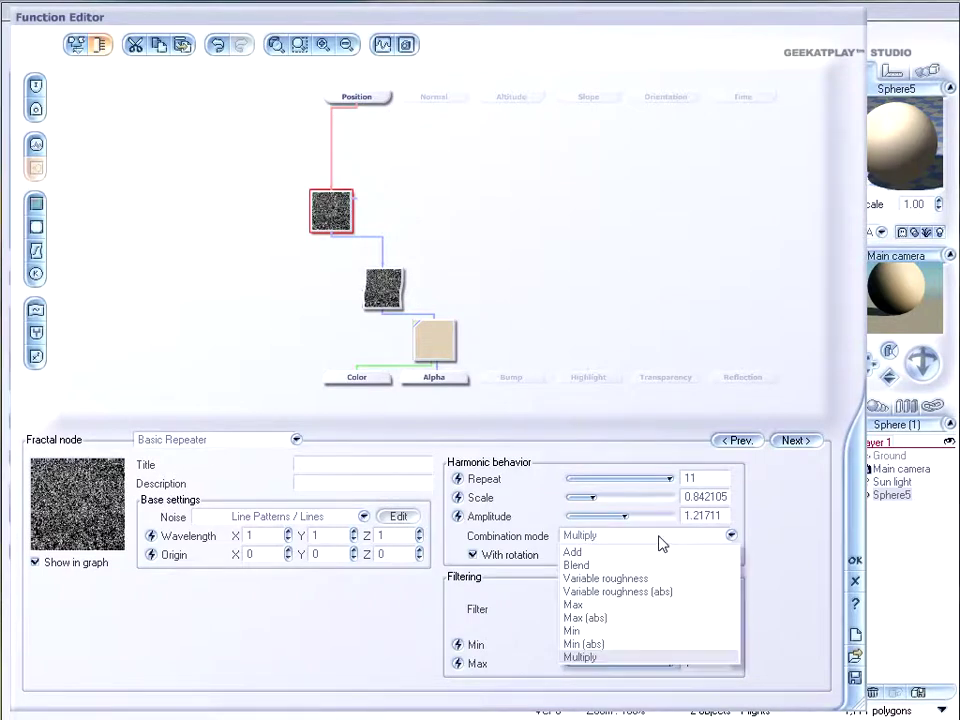
left_click(658, 631)
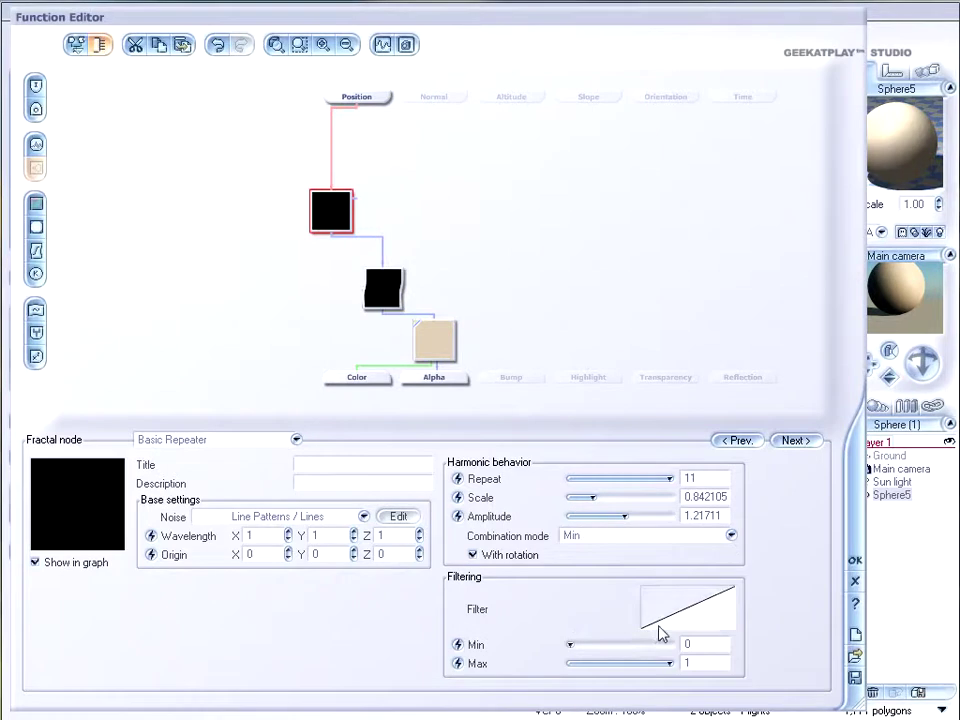
left_click(665, 538)
left_click(634, 605)
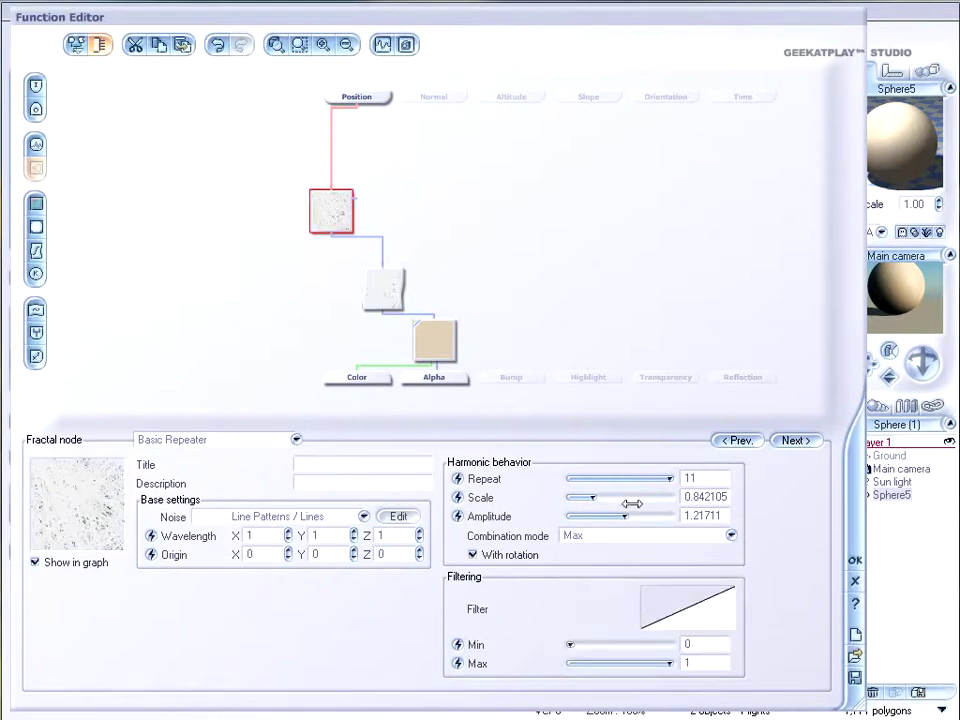
left_click(647, 537)
left_click(630, 580)
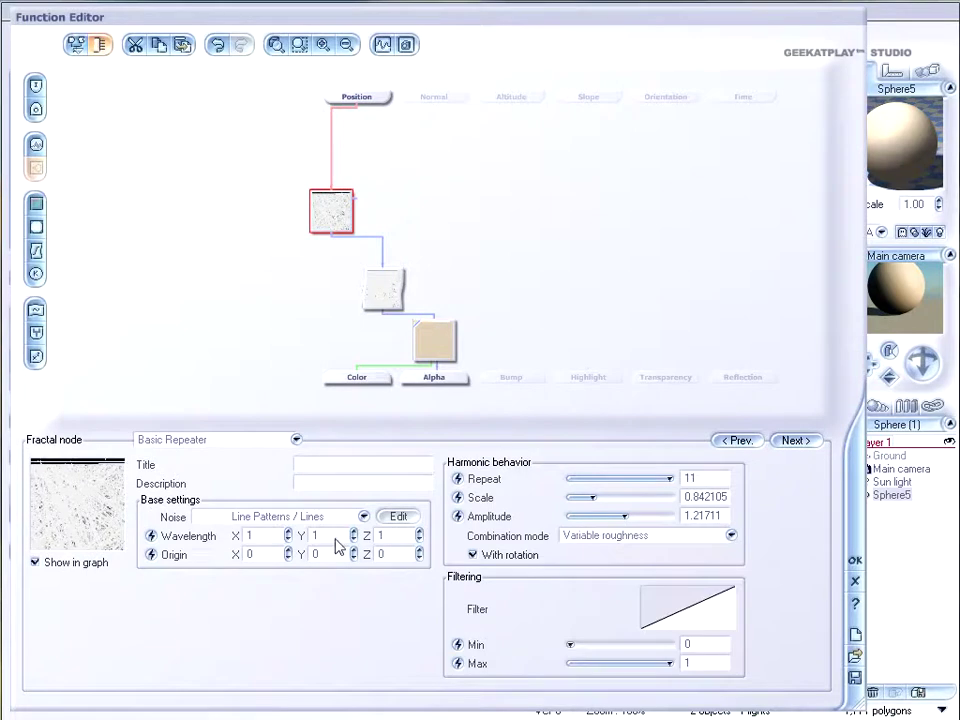
left_click(656, 537)
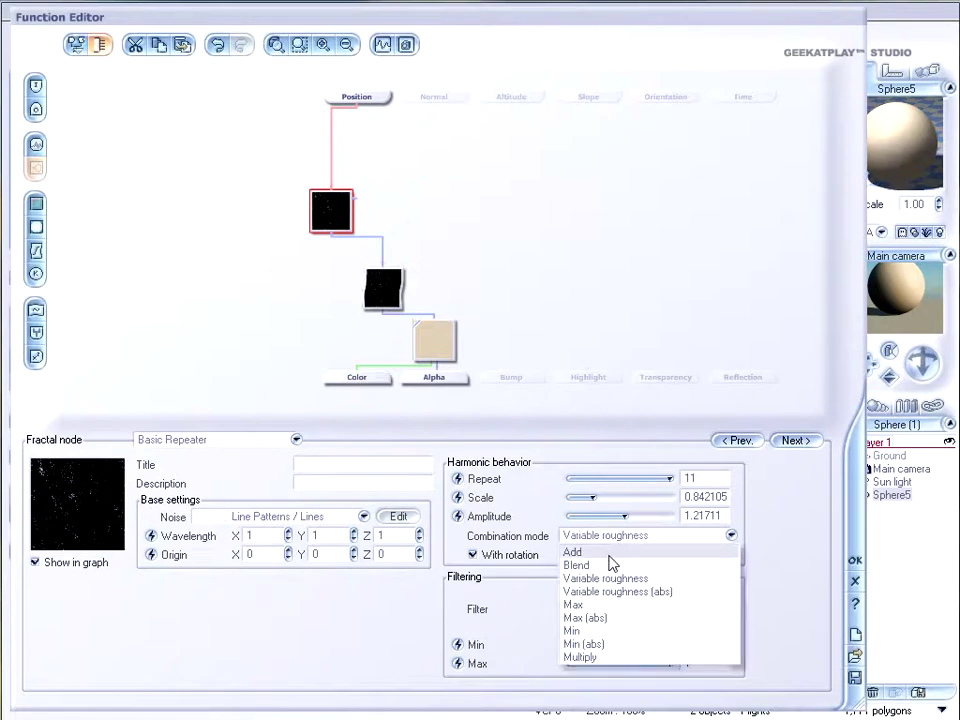
left_click(617, 592)
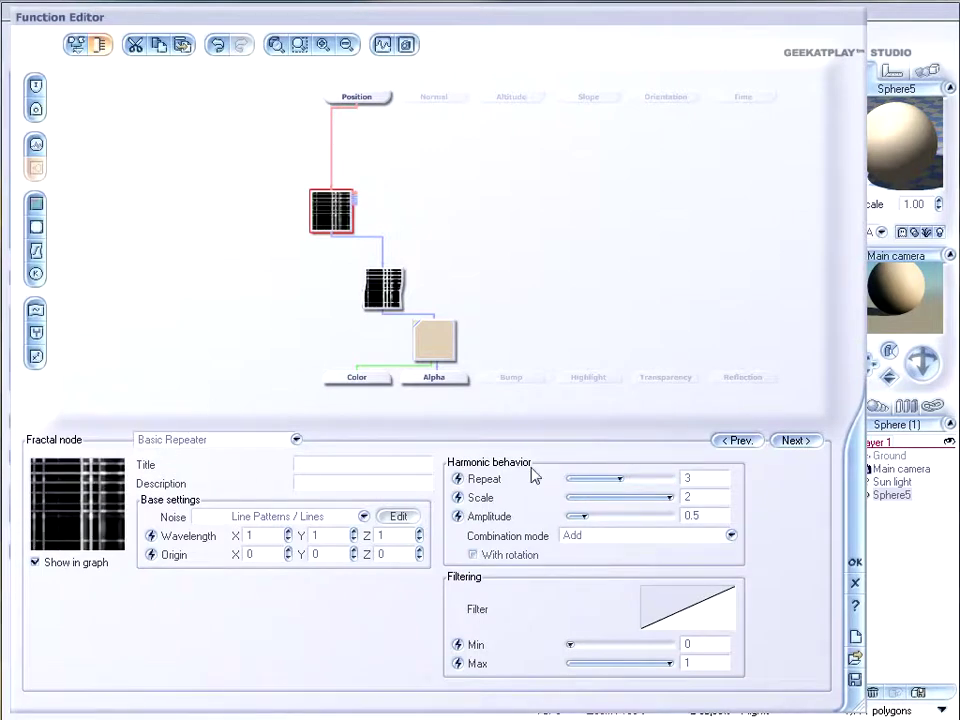
Make the node a Simple Fractal based on Perlin Value noise
left_click(296, 441)
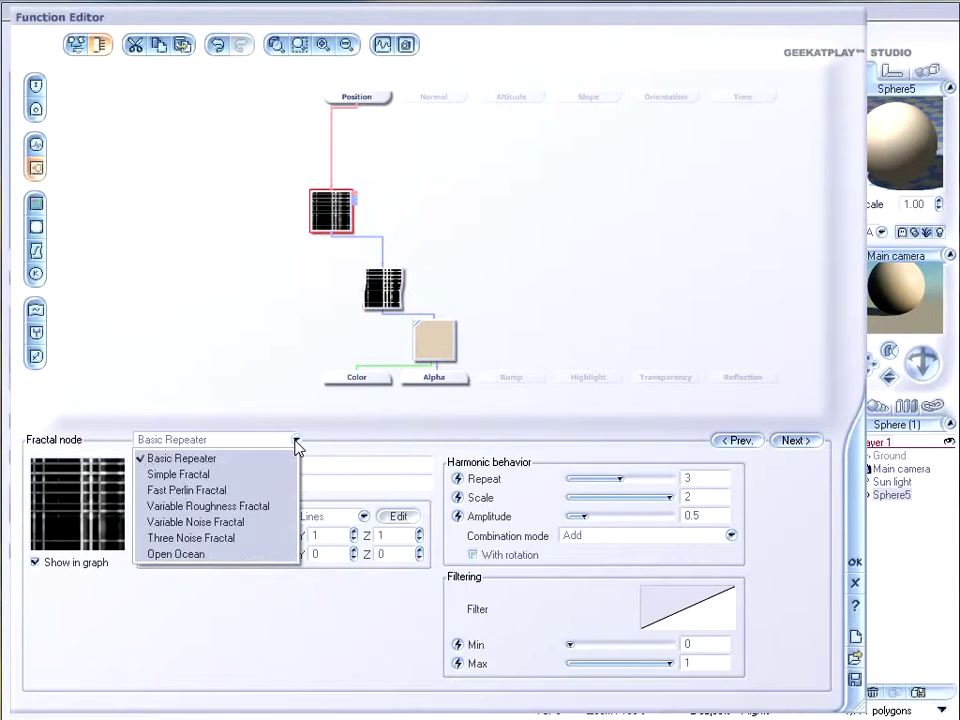
left_click(231, 474)
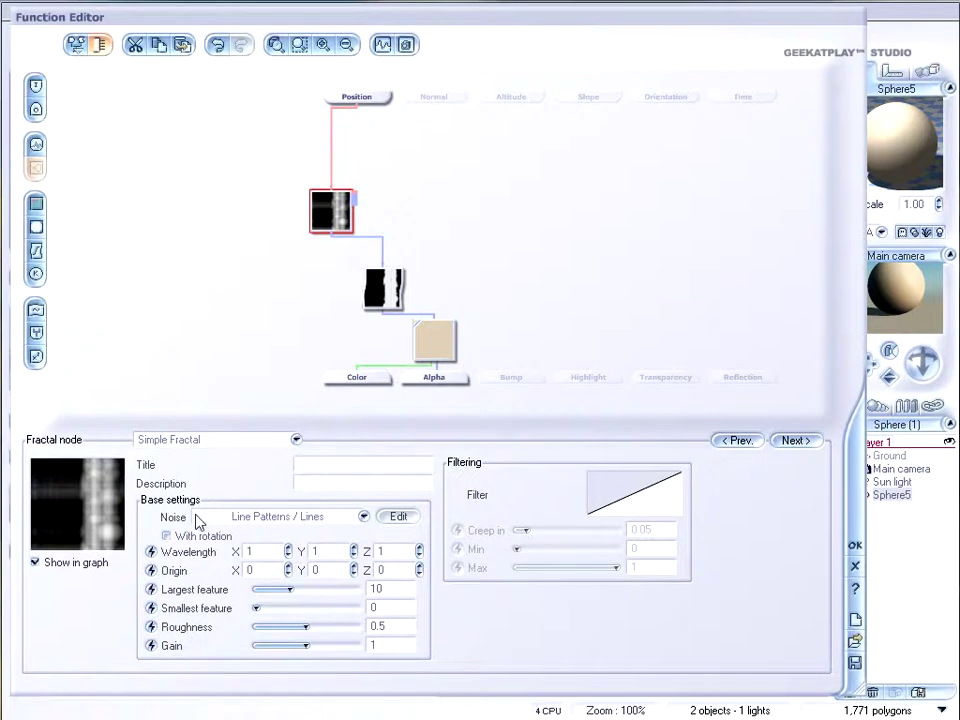
left_click(363, 517)
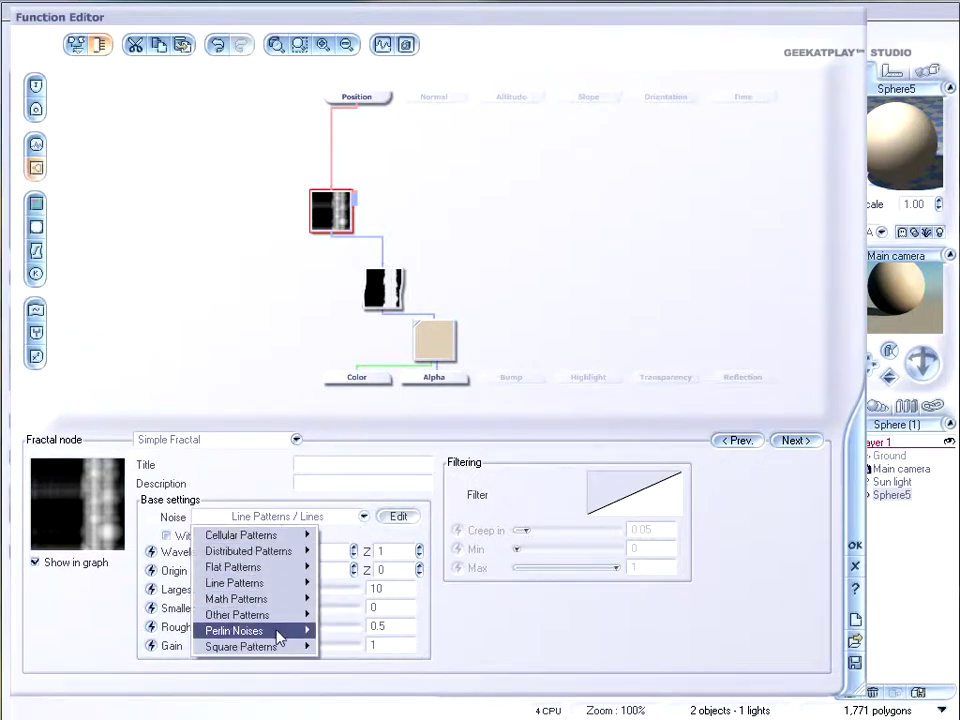
mouse_move(279, 631)
left_click(377, 632)
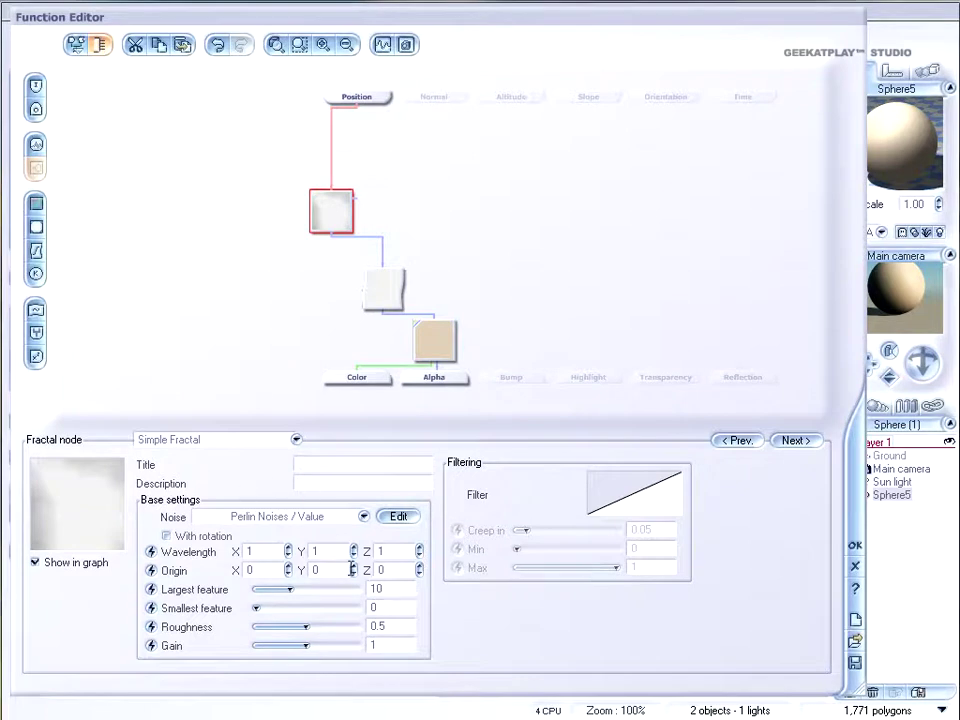
Switch to Cellular Patterns / Chipped noise with Largest feature reduced to 2.46194
left_click(360, 517)
mouse_move(300, 535)
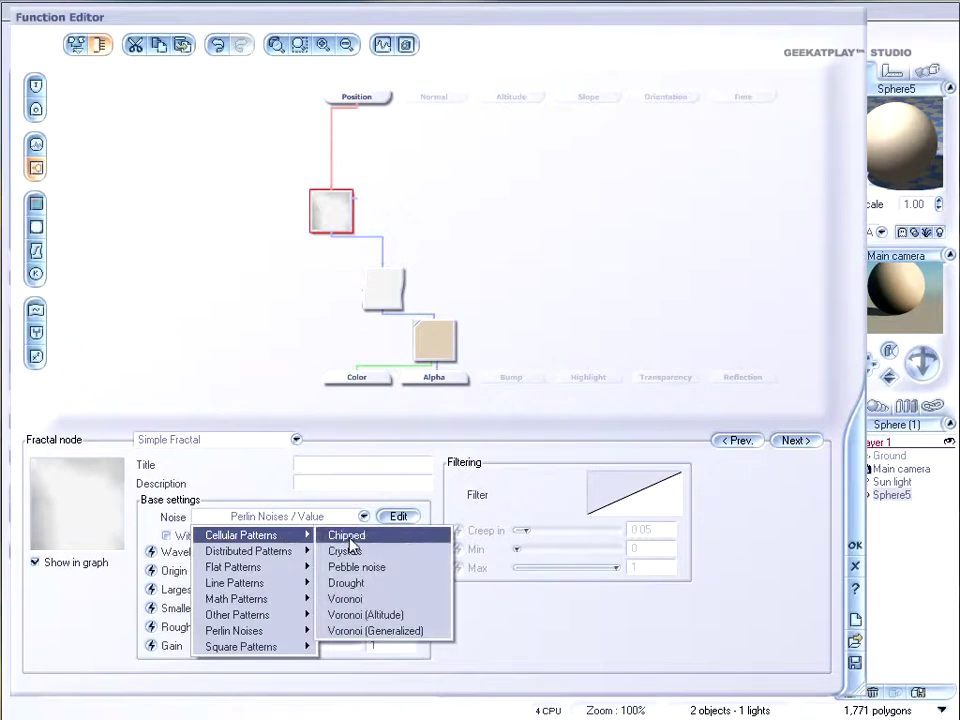
left_click(349, 541)
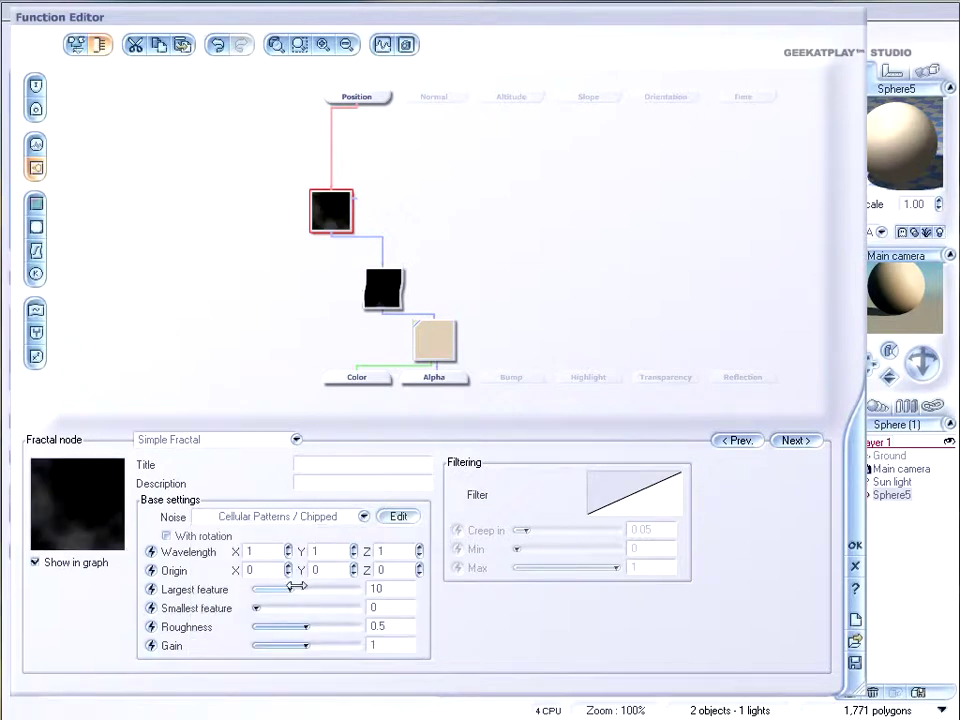
left_click_drag(296, 587, 342, 627)
left_click(245, 440)
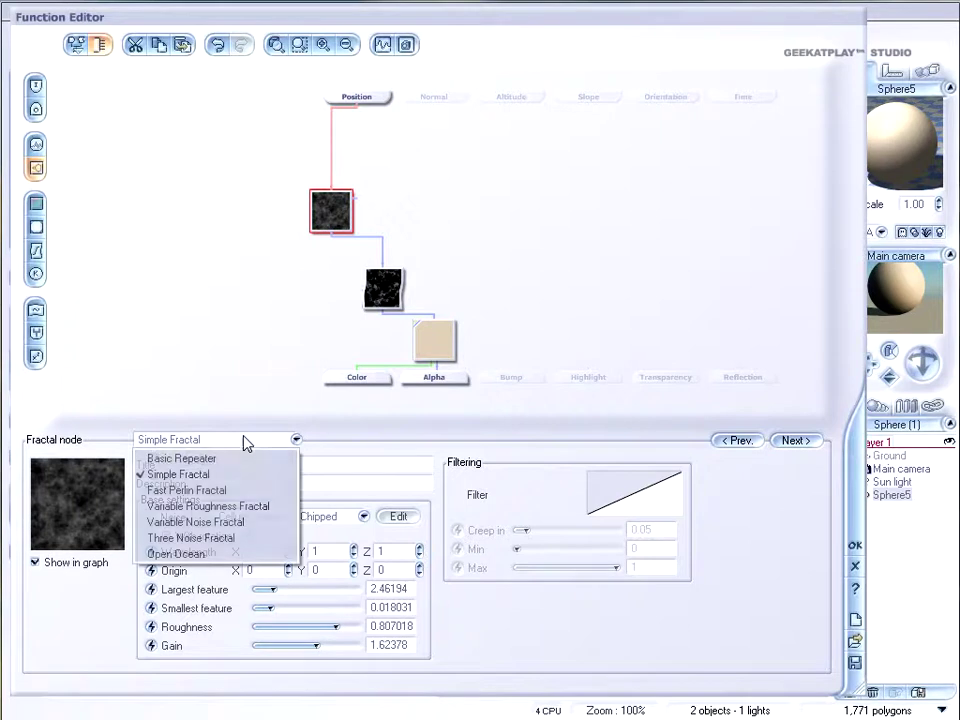
Make it a Fast Perlin Fractal with Largest feature 4.36743, Roughness 0.77193, Gain 0.922385
left_click(253, 491)
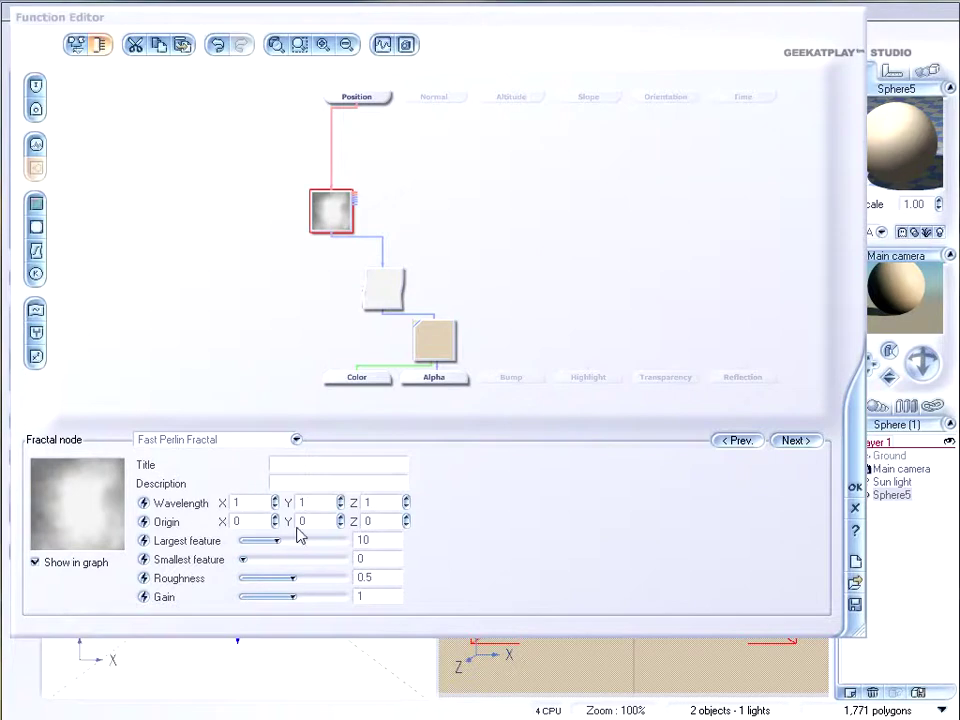
left_click_drag(300, 538, 315, 578)
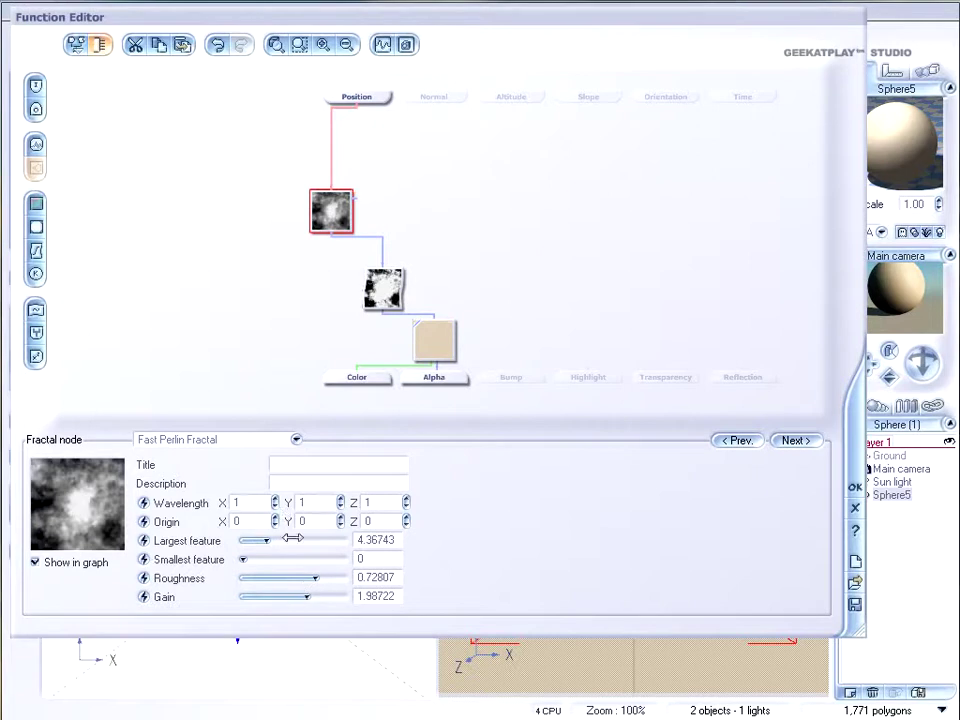
left_click_drag(307, 596, 325, 577)
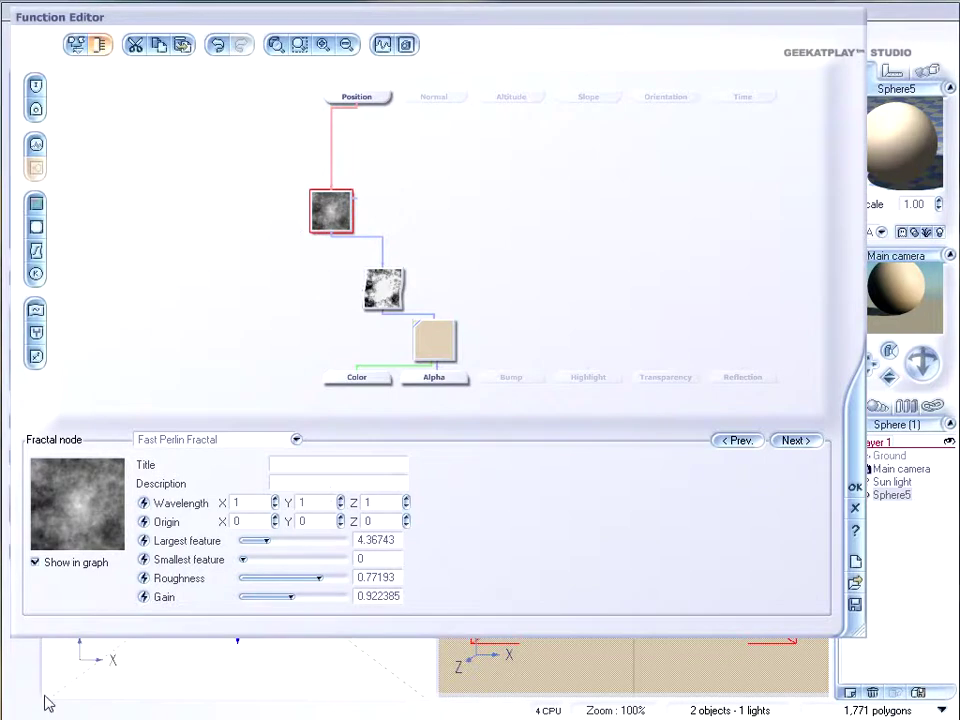
Change the node to a Variable Roughness Fractal and adjust its roughness smooth level
left_click(296, 440)
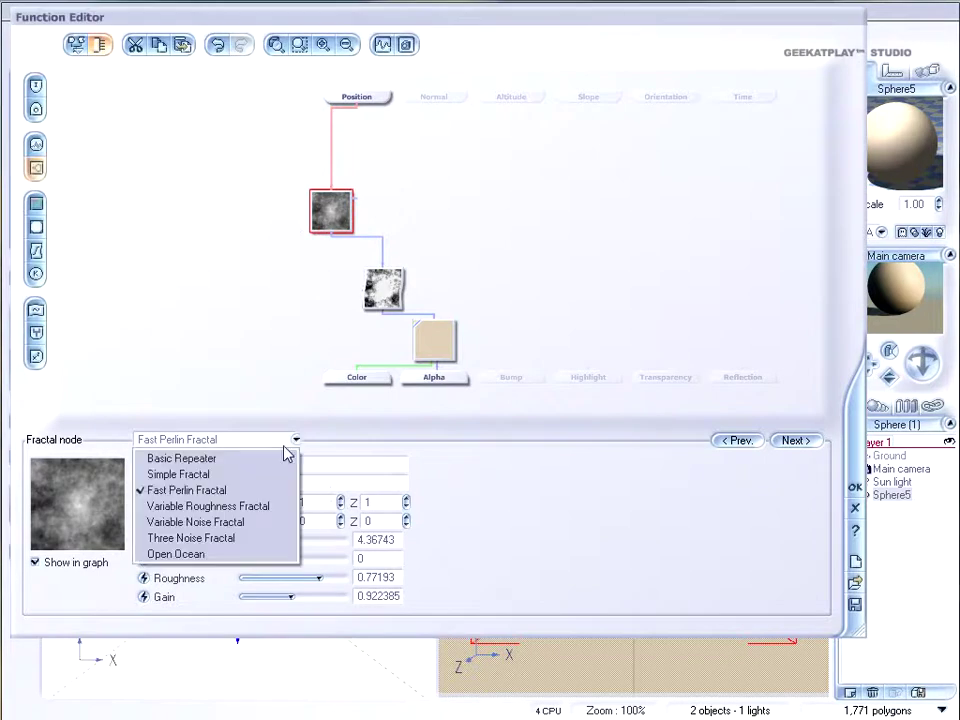
left_click(276, 507)
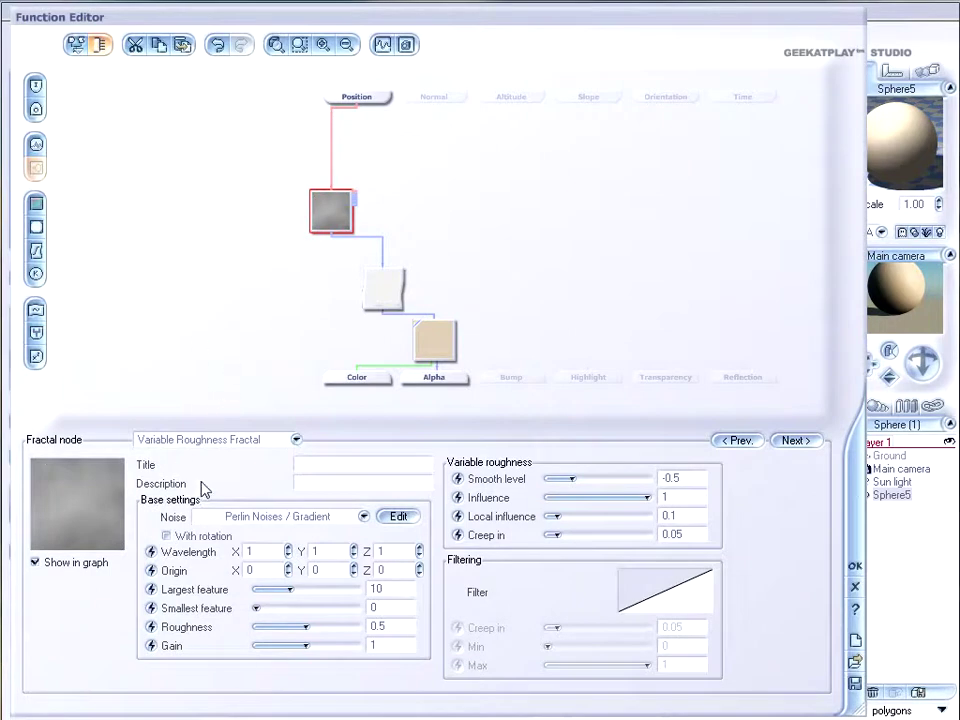
left_click(268, 443)
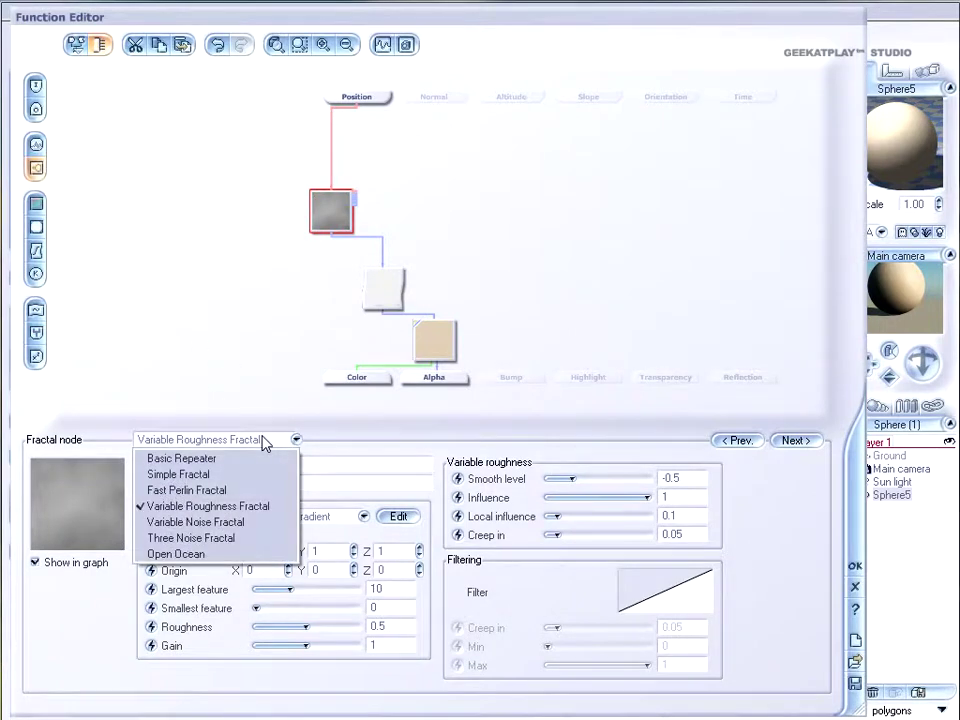
left_click(263, 356)
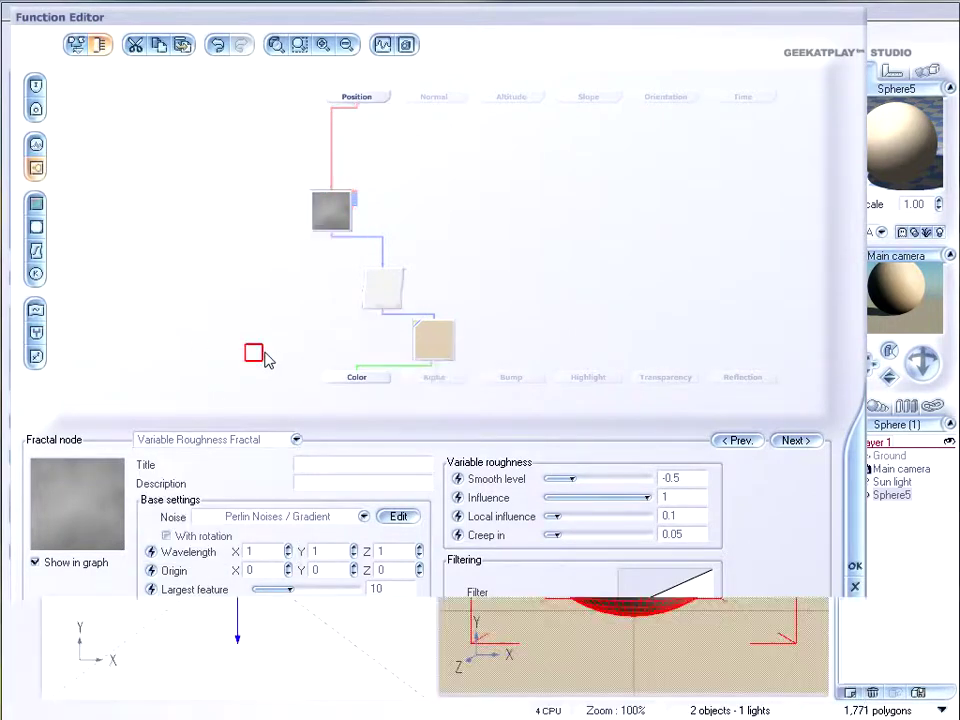
left_click(331, 225)
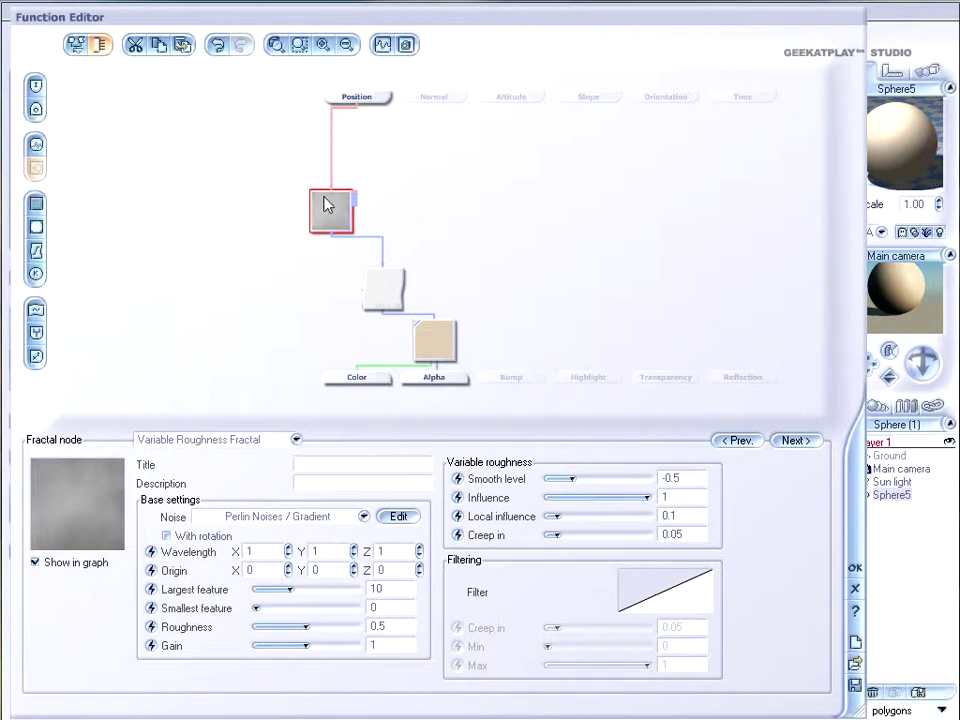
left_click_drag(568, 478, 598, 478)
Use Chipped cellular noise with Largest feature 2.7616, Roughness 0.815789 and Gain 1.62378
left_click(330, 513)
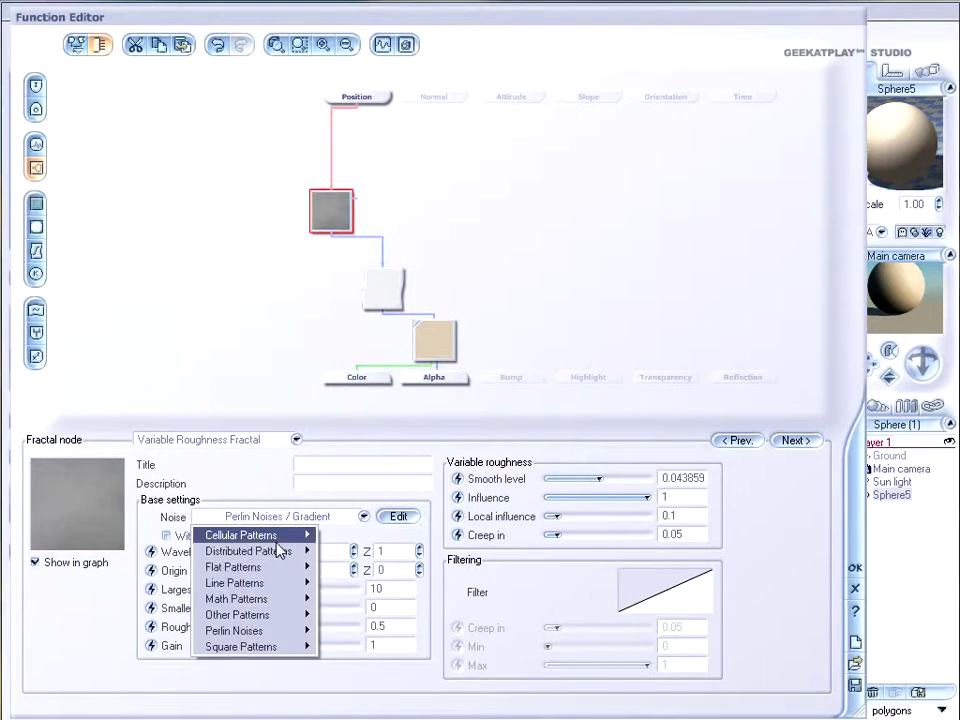
mouse_move(270, 537)
left_click(395, 536)
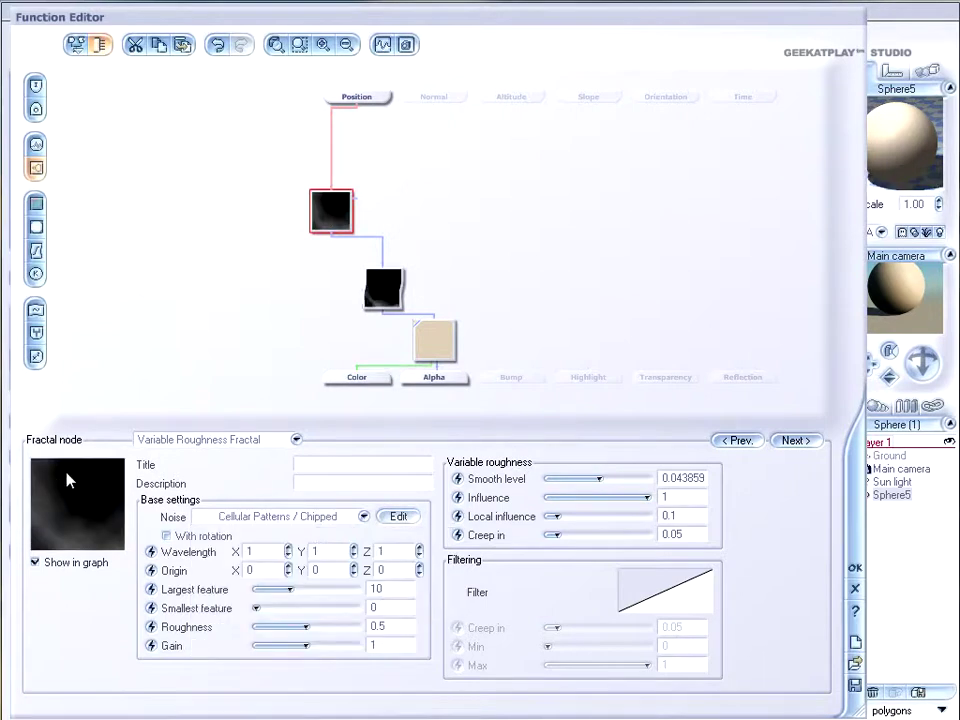
left_click_drag(317, 588, 300, 588)
mouse_move(328, 626)
left_mouse_down()
mouse_move(354, 626)
mouse_move(317, 645)
mouse_move(330, 648)
mouse_move(316, 645)
left_mouse_up()
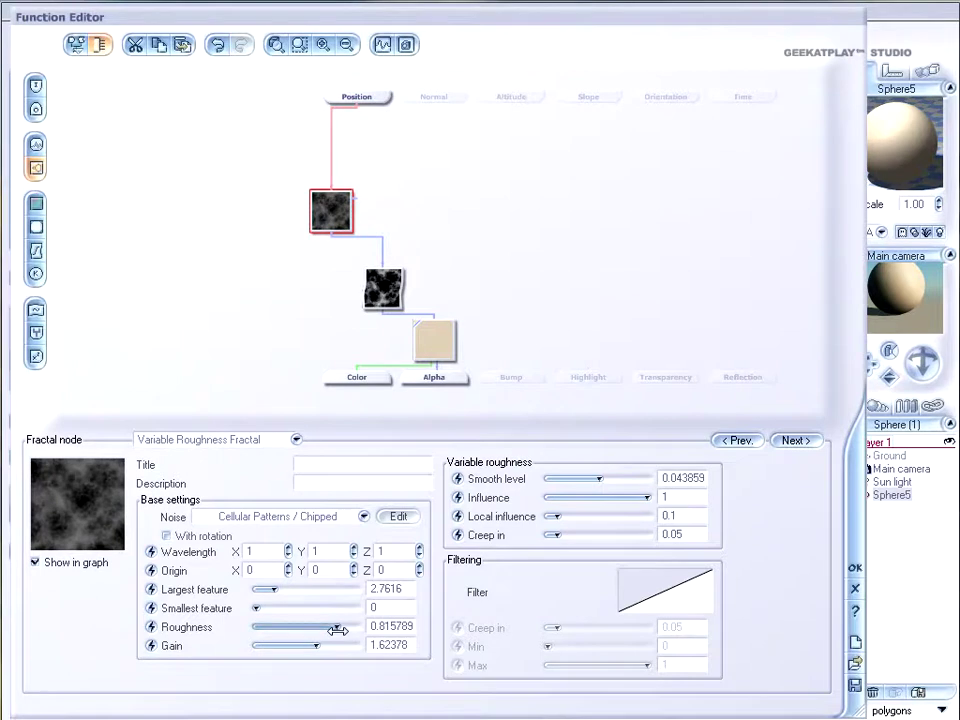
left_click(435, 338)
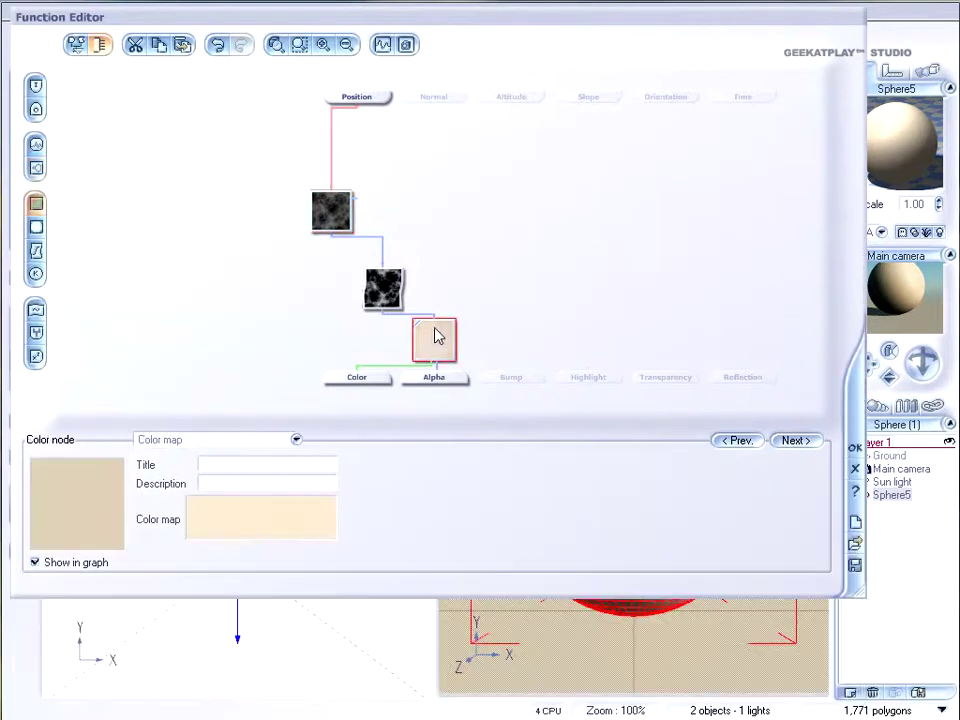
Apply the Rainbow colour map and show the rainbow-patterned sphere in a Function Output Observer
left_click(224, 525)
double_click(615, 274)
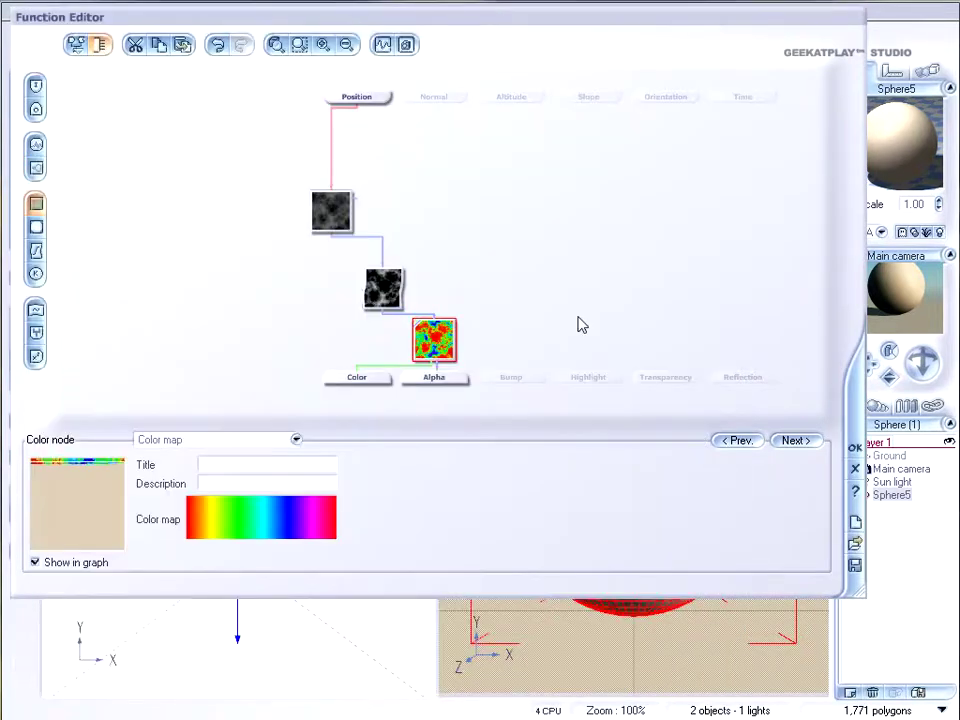
left_click(405, 44)
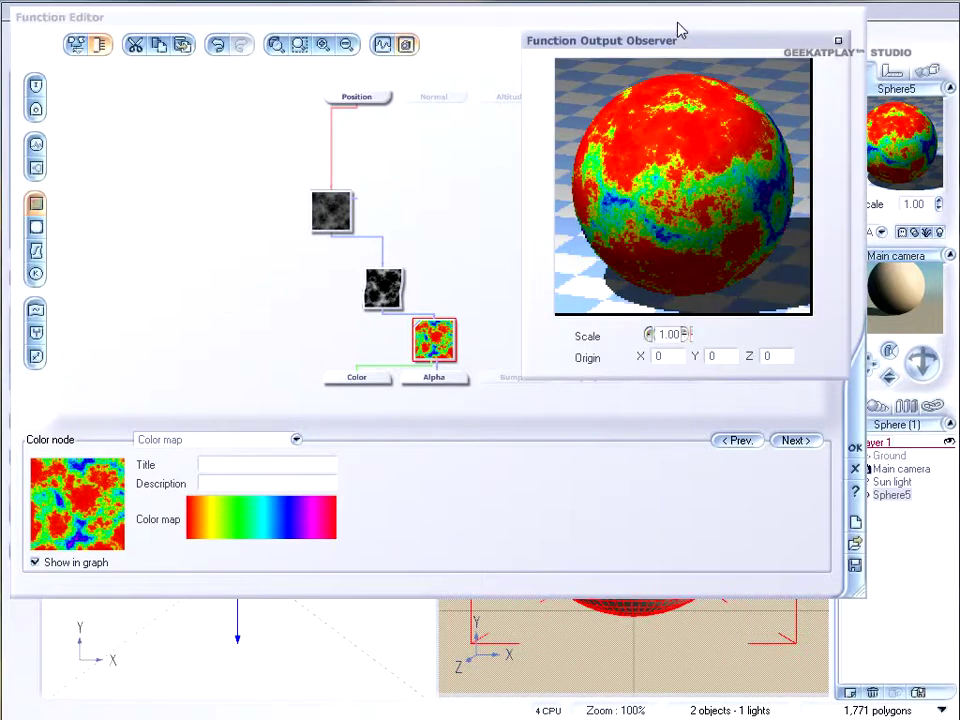
left_click_drag(690, 44, 677, 55)
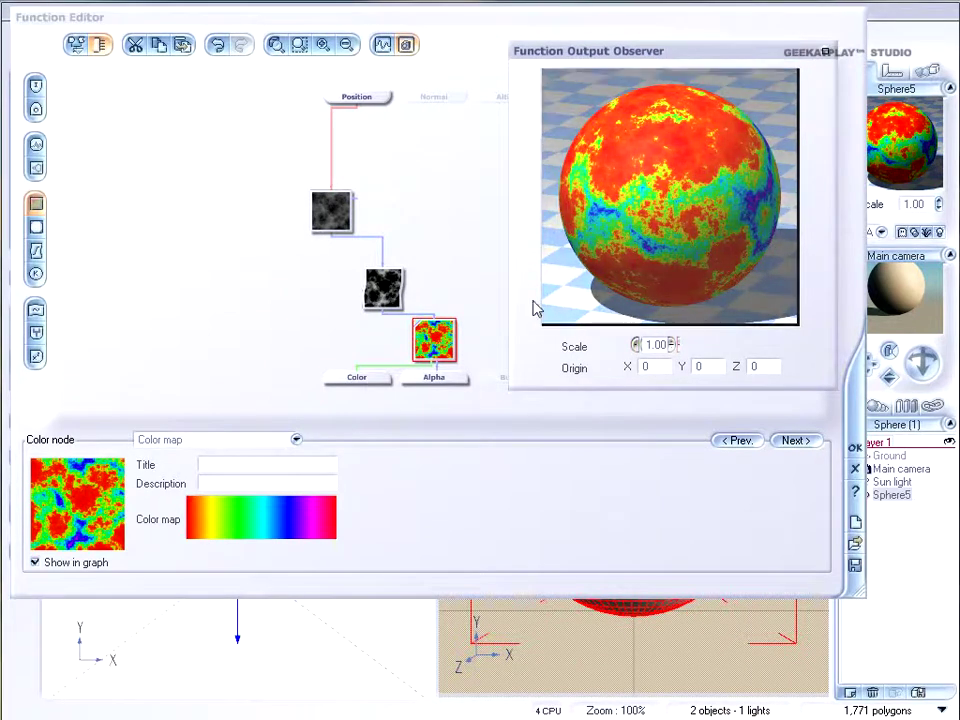
left_click(410, 350)
Lower the Variable Roughness Fractal's smooth level to -0.44736 and its influence to about 0.21
left_click(336, 211)
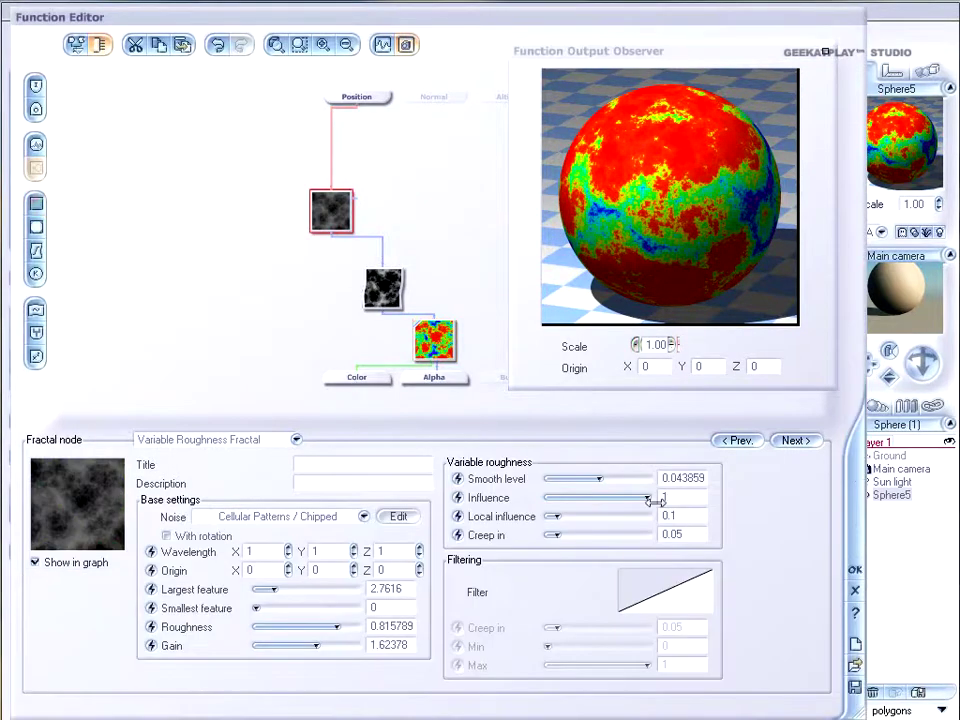
left_click_drag(606, 477, 598, 477)
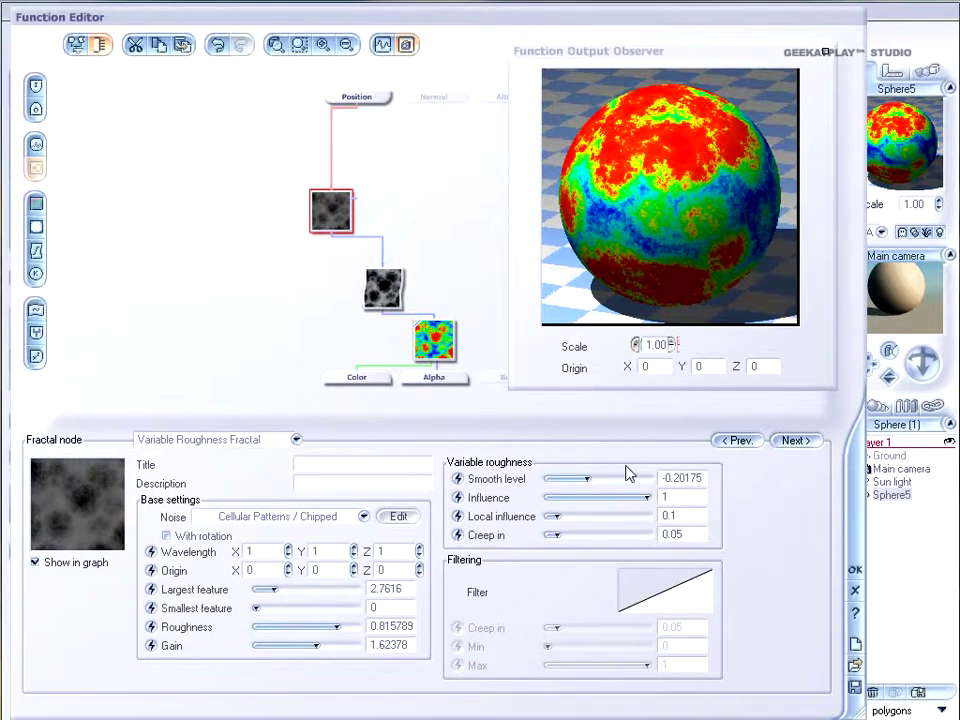
left_click_drag(612, 477, 600, 476)
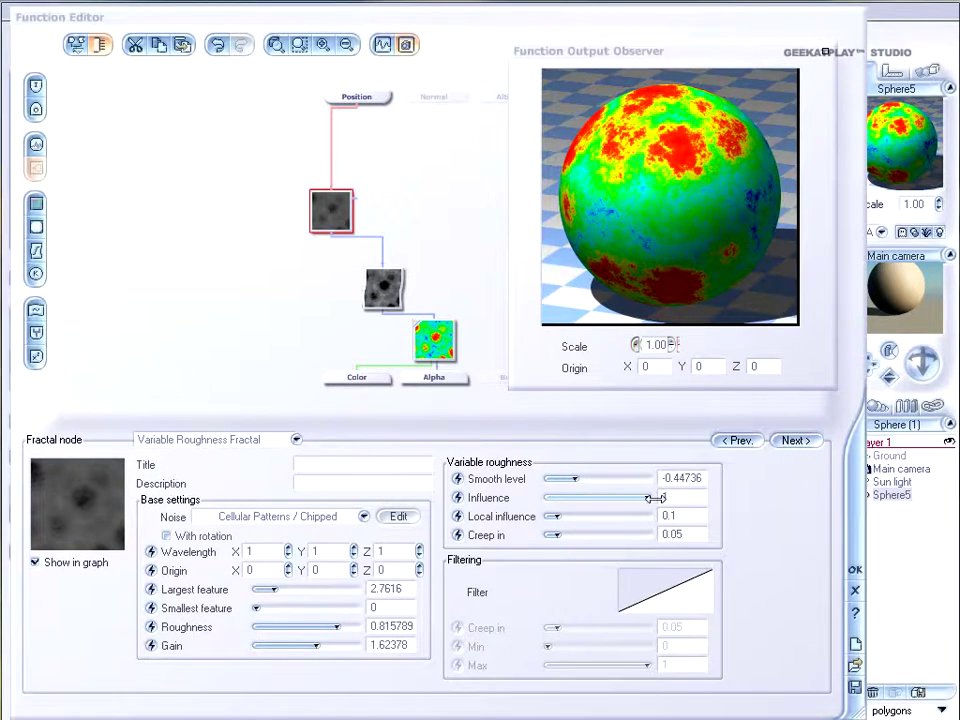
left_click_drag(655, 497, 590, 497)
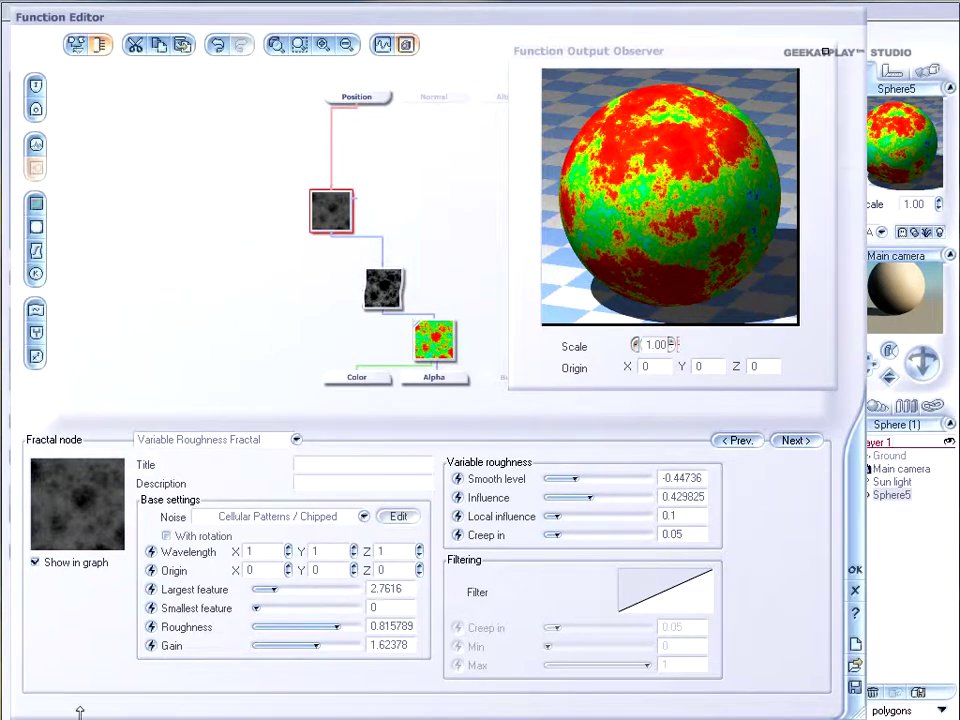
left_click_drag(638, 494, 617, 494)
Try an influence of 0 and several local influence values, ending at 0.333333 and 0.815789
left_click(699, 498)
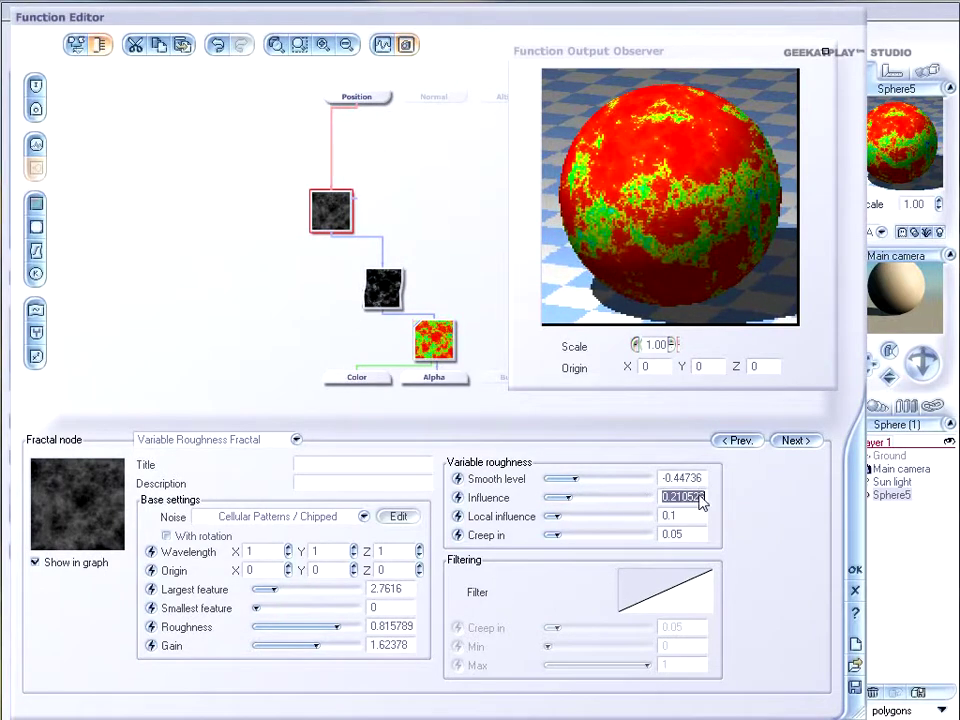
type("0")
key("Return")
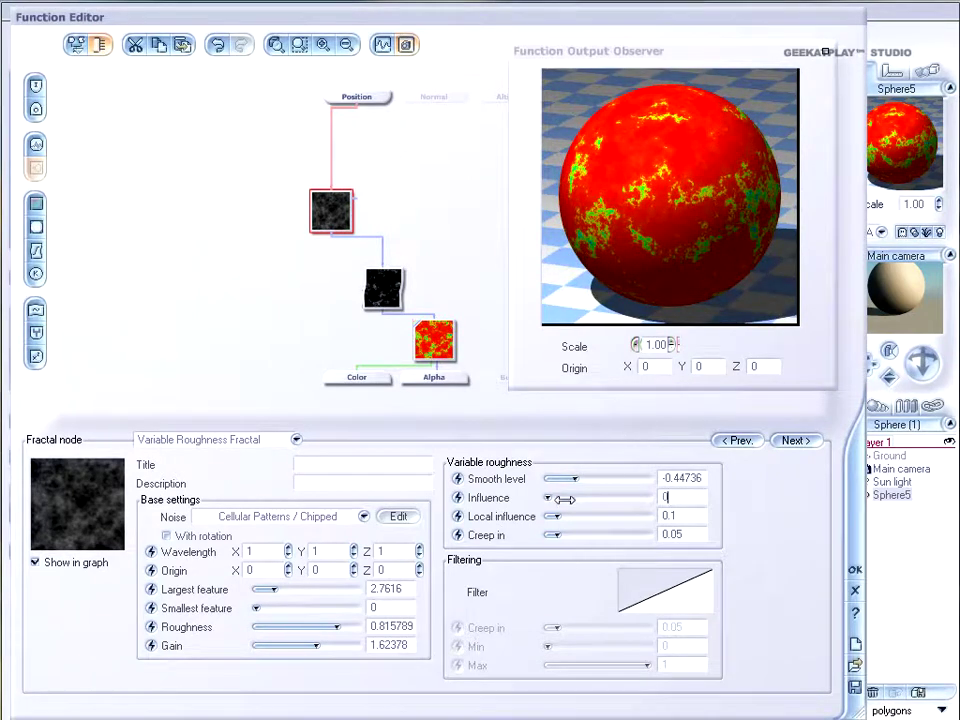
left_click_drag(582, 517, 625, 516)
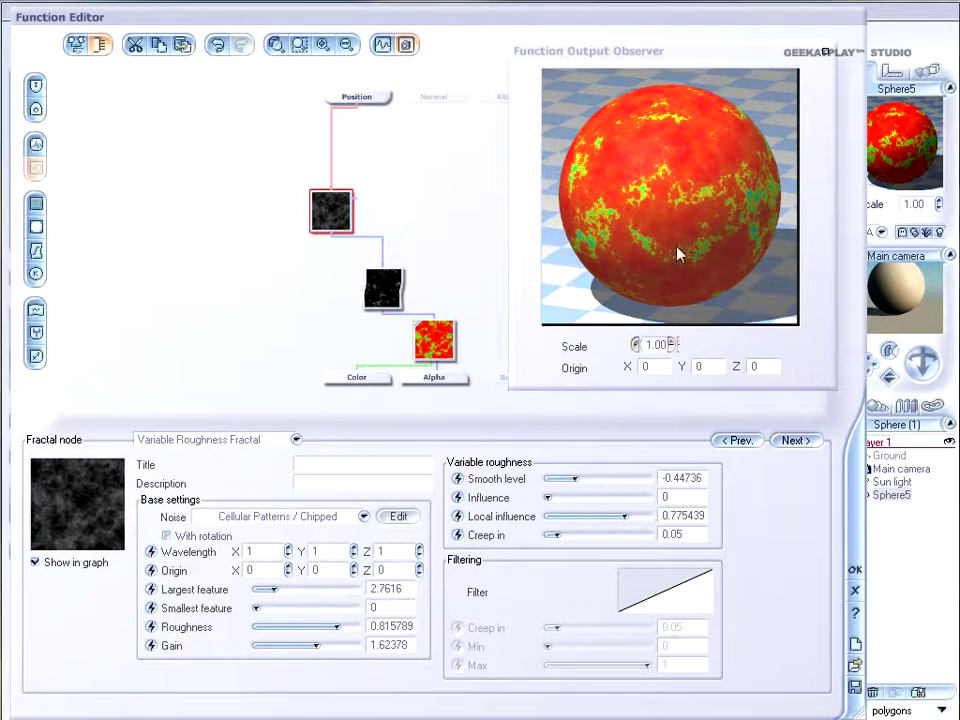
left_click_drag(626, 516, 520, 516)
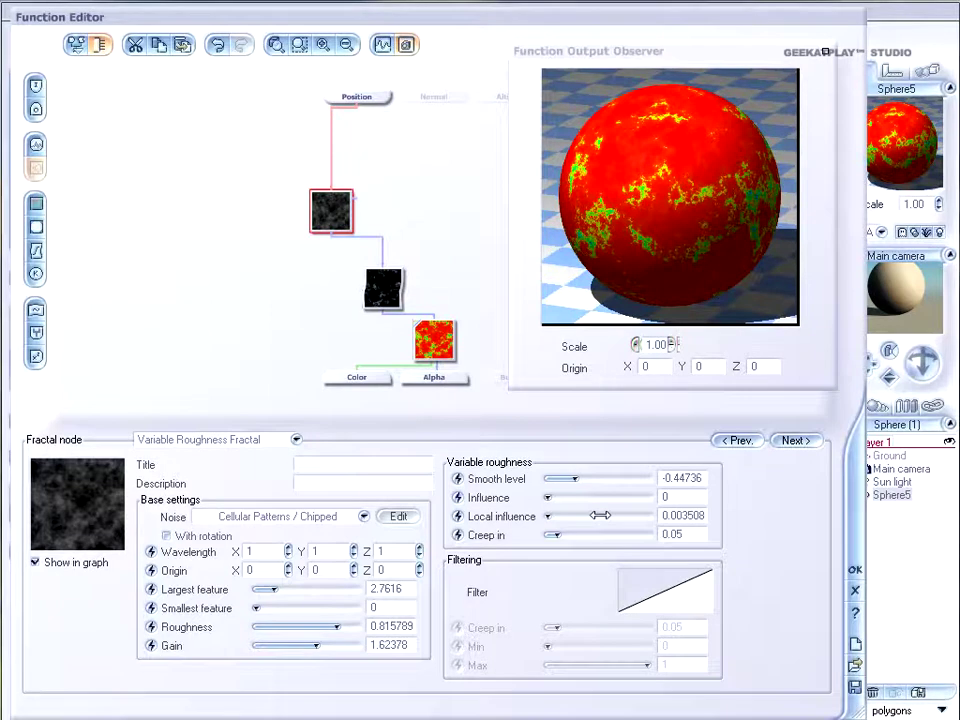
left_click_drag(556, 516, 655, 521)
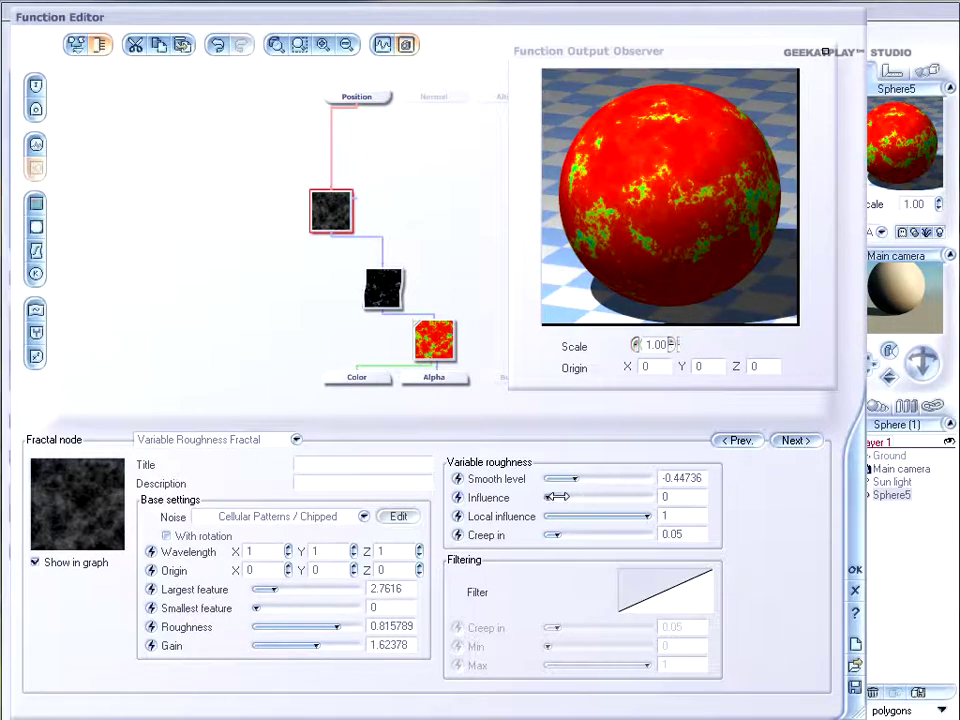
left_click_drag(556, 496, 580, 497)
left_click_drag(640, 516, 627, 516)
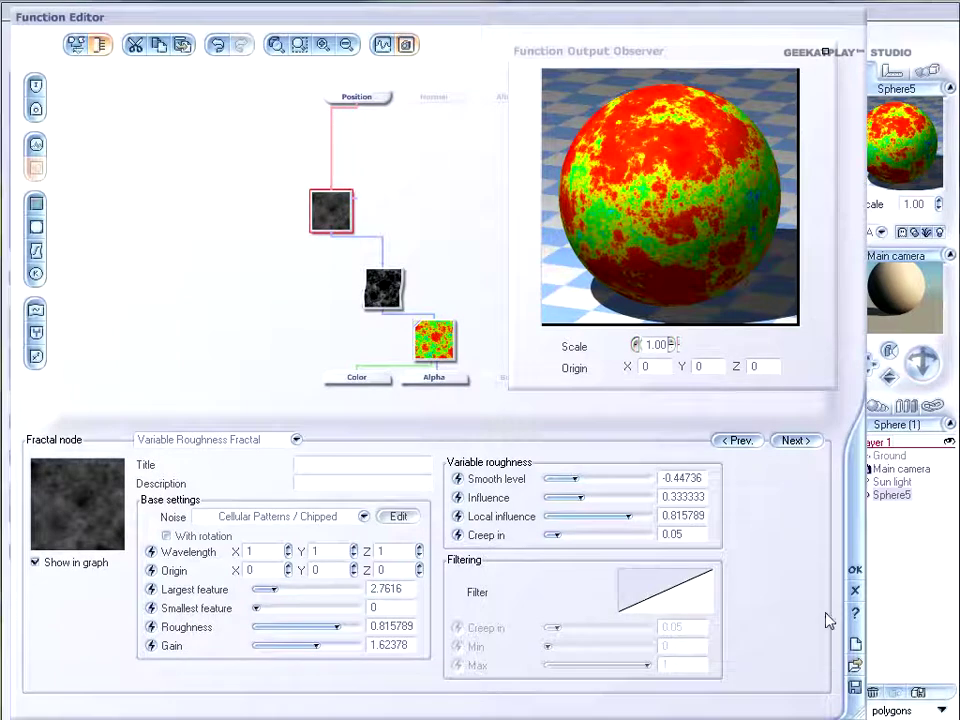
Close the function and material editors and delete the sphere
left_click(855, 569)
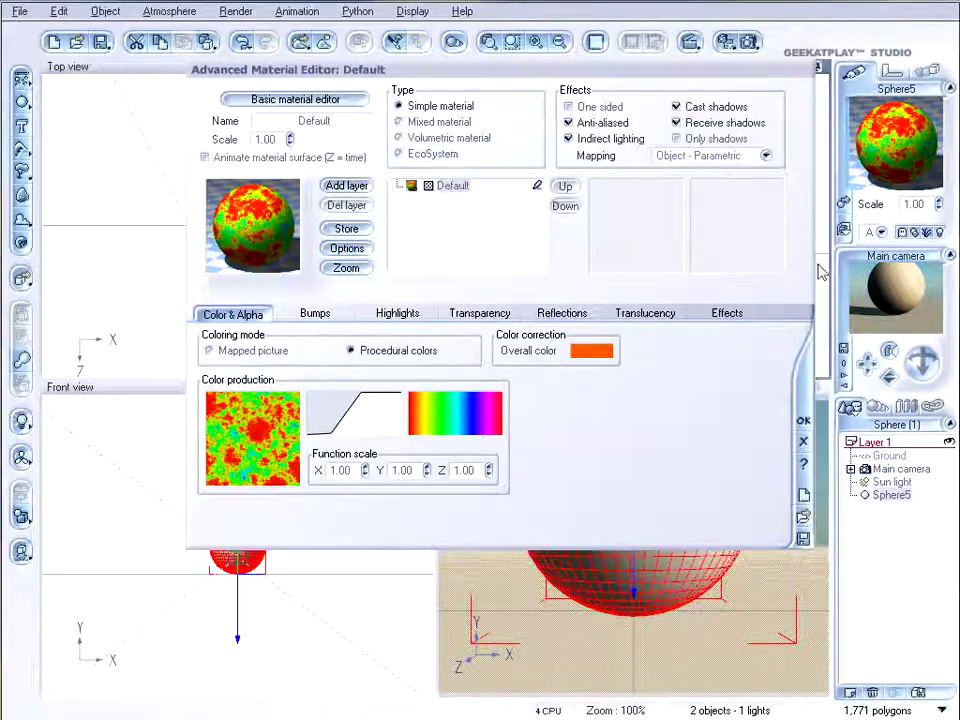
left_click(804, 422)
key("Delete")
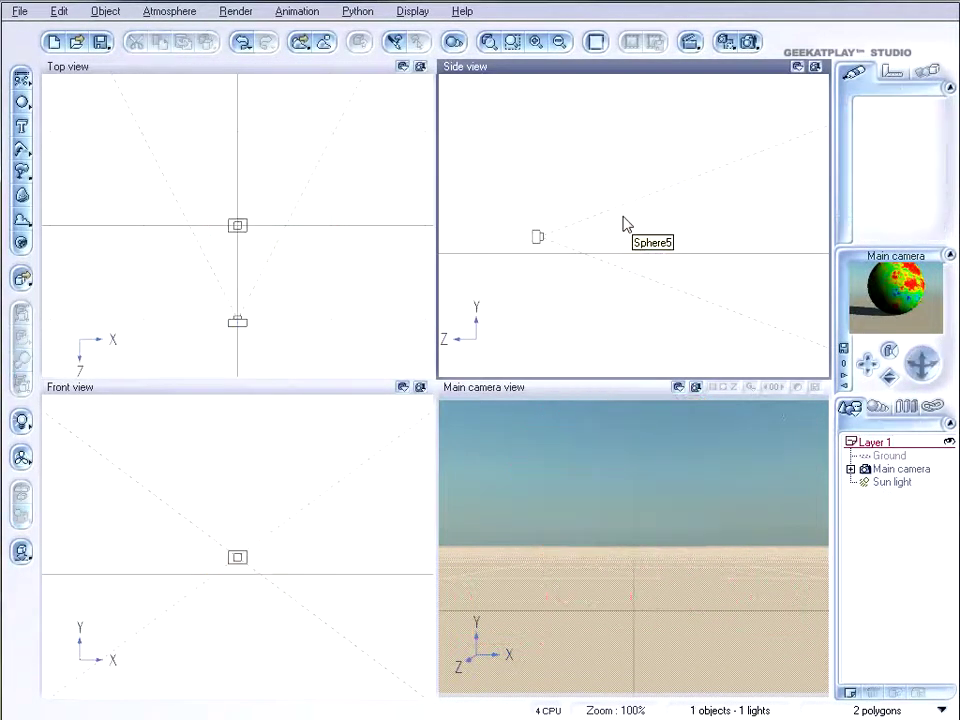
Add a procedural terrain to the now-empty scene
left_click(22, 150)
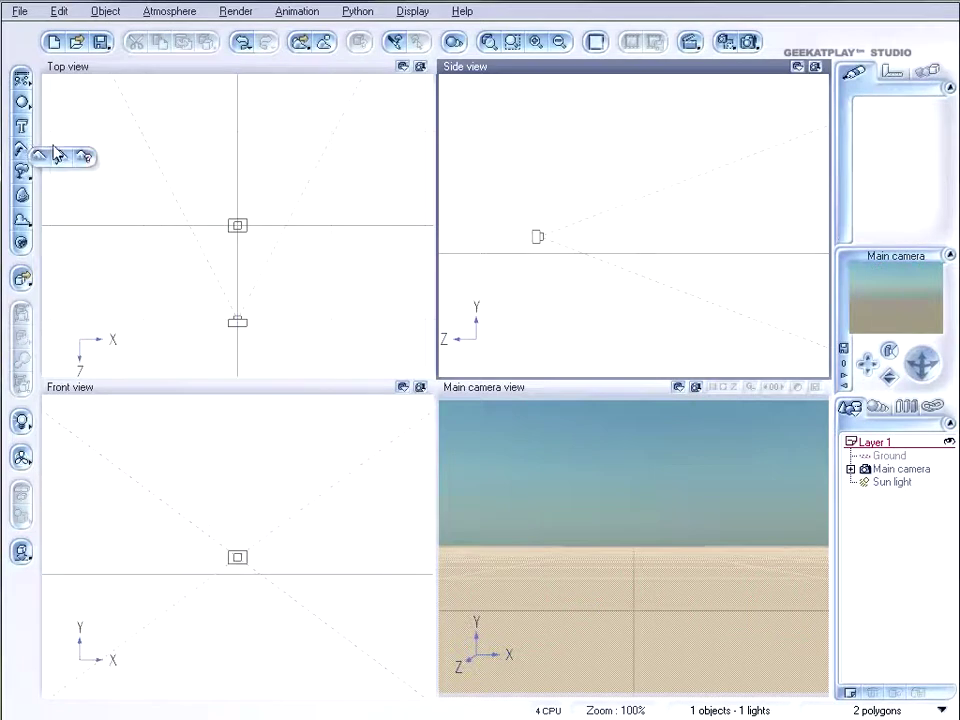
left_click(56, 153)
key("Delete")
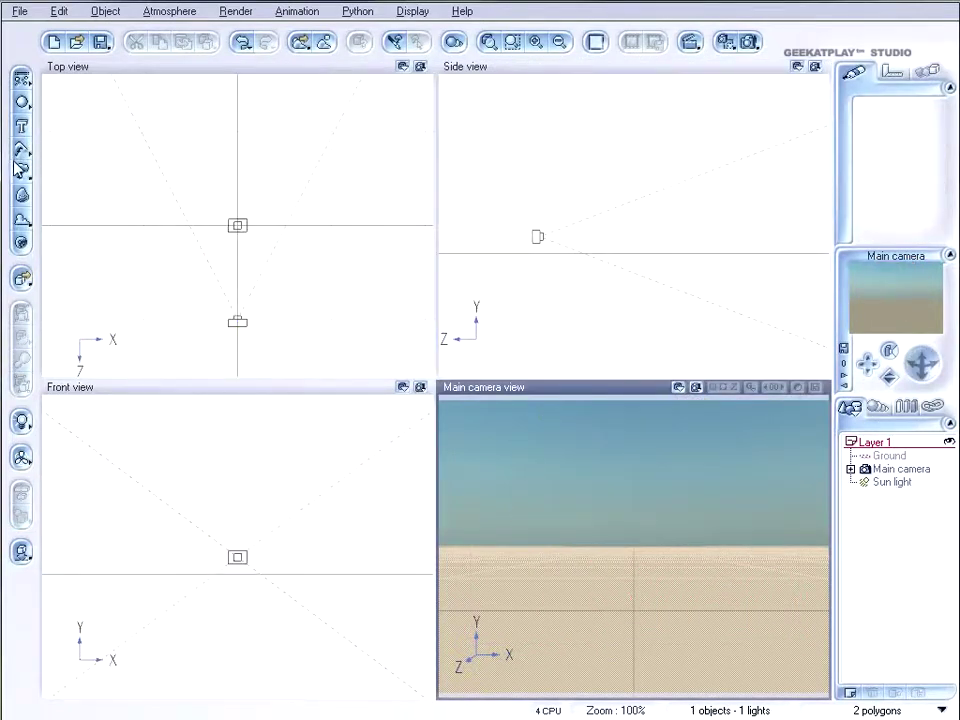
left_click(22, 104)
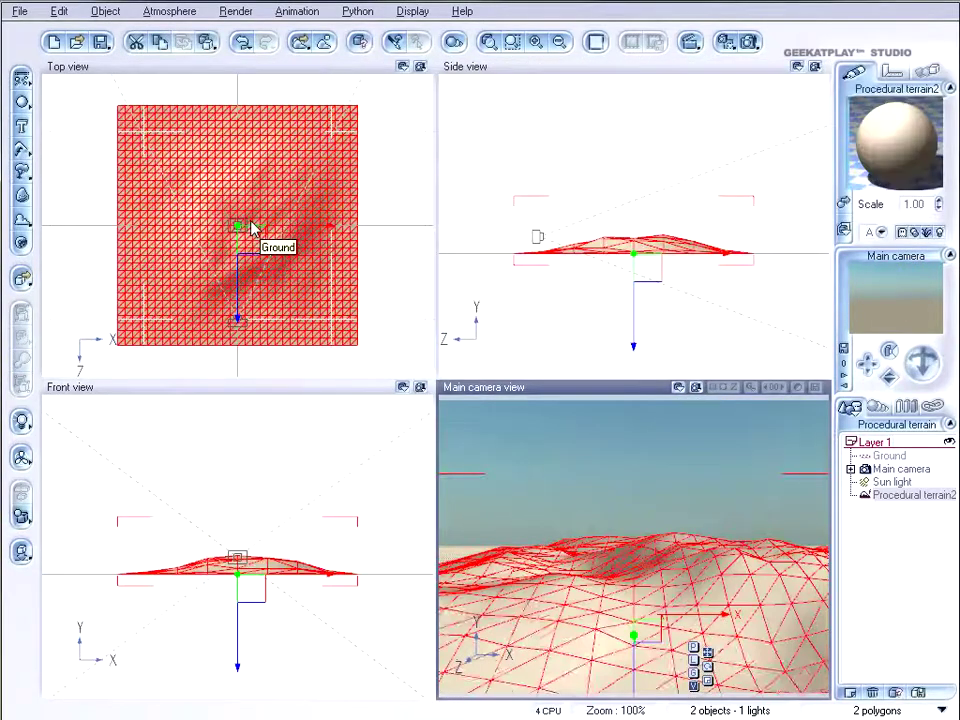
Open the terrain in the Terrain Editor and bring up the altitude production options
right_click(278, 227)
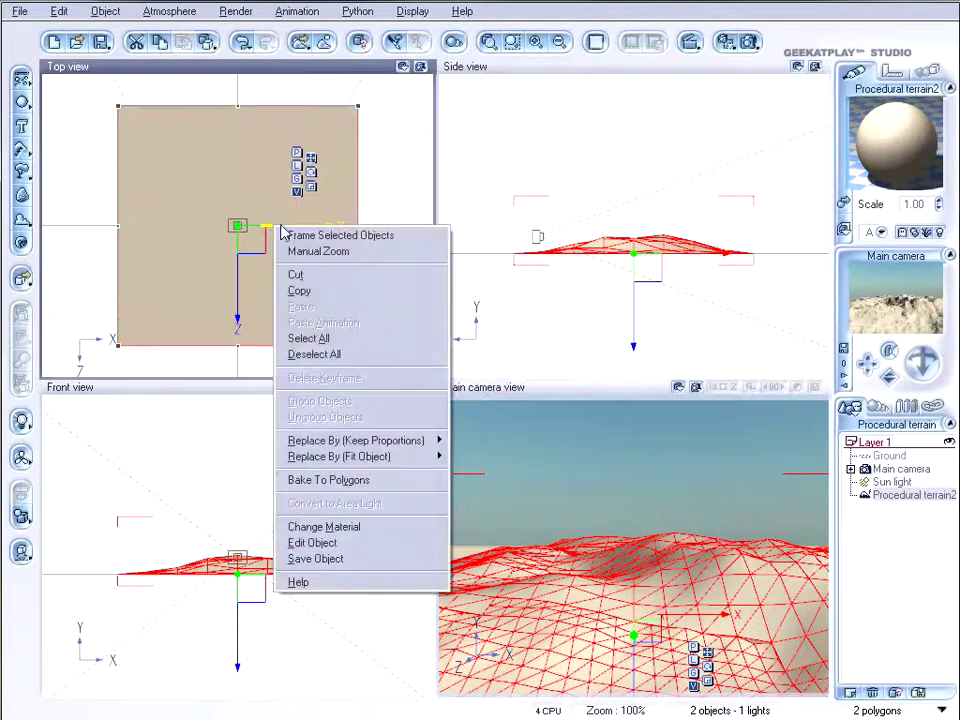
left_click(372, 549)
right_click(657, 219)
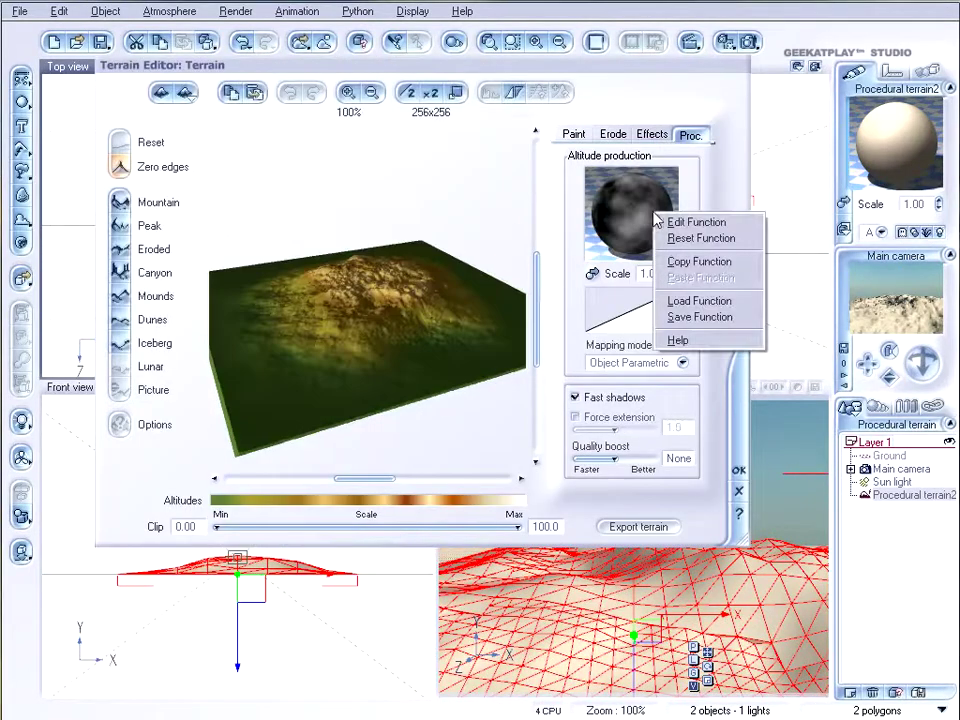
Move the altitude function's fractal node above Altitude and set it to Variable Roughness Fractal
left_click(697, 222)
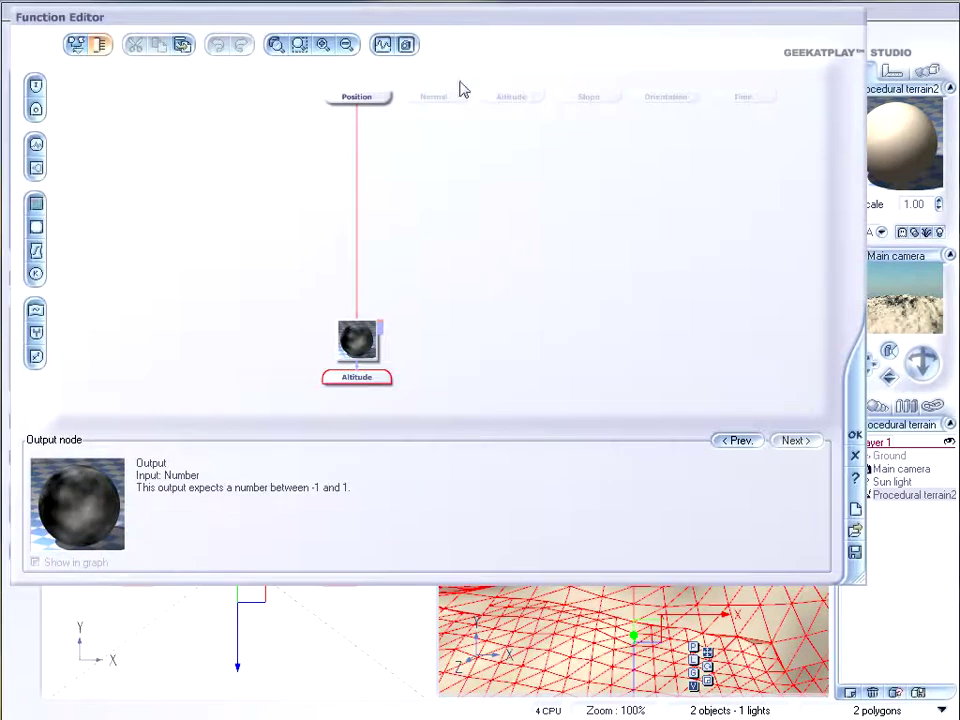
left_click_drag(370, 350, 365, 274)
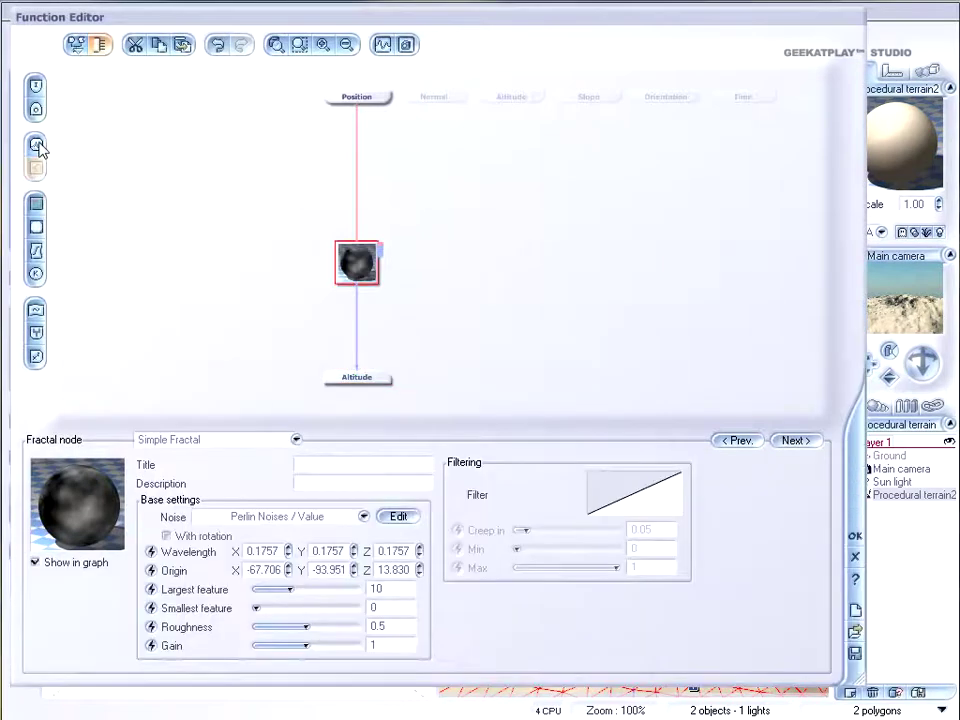
left_click(295, 439)
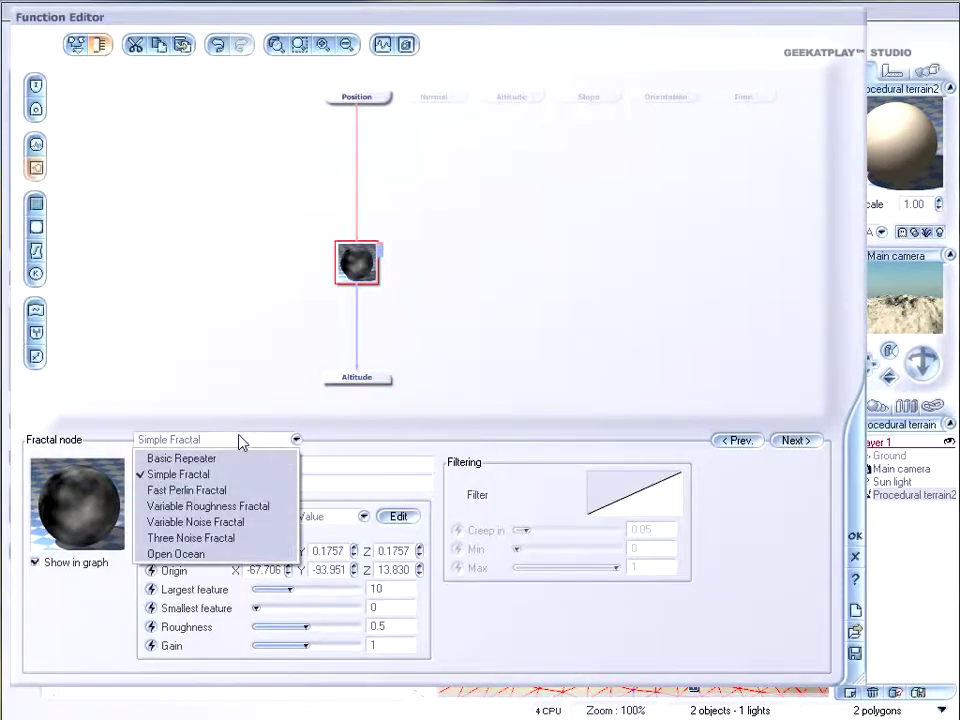
left_click(268, 506)
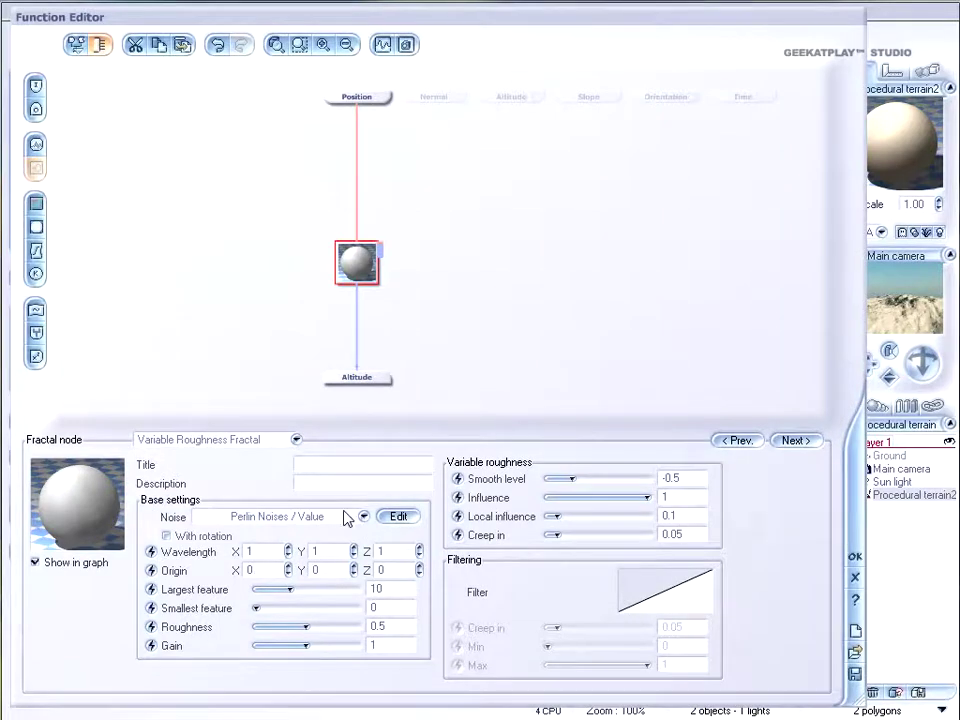
left_click(283, 442)
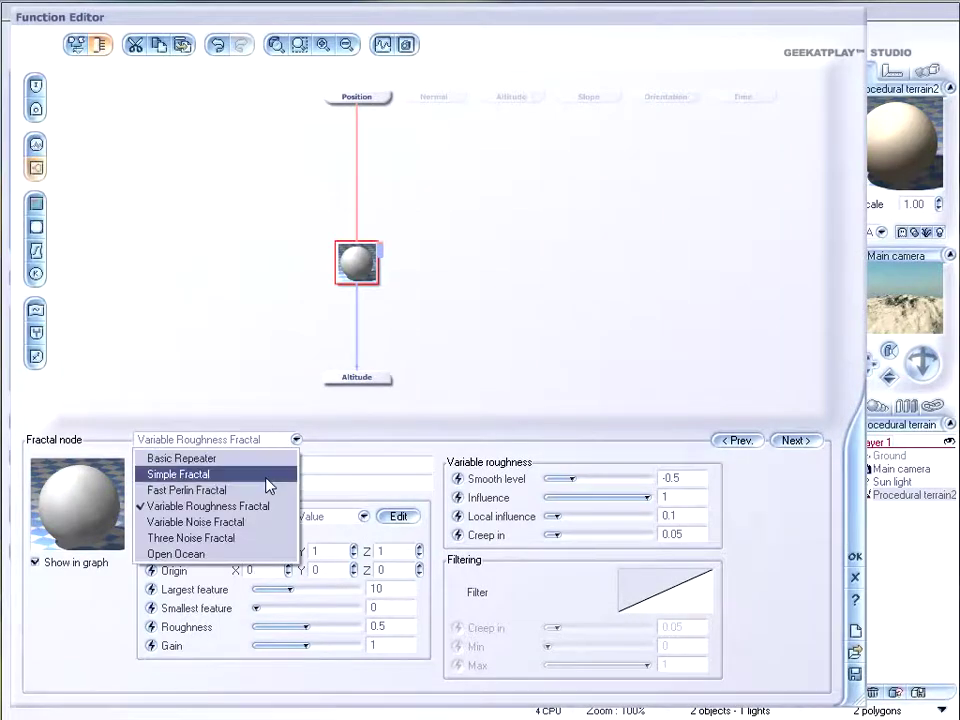
left_click(254, 475)
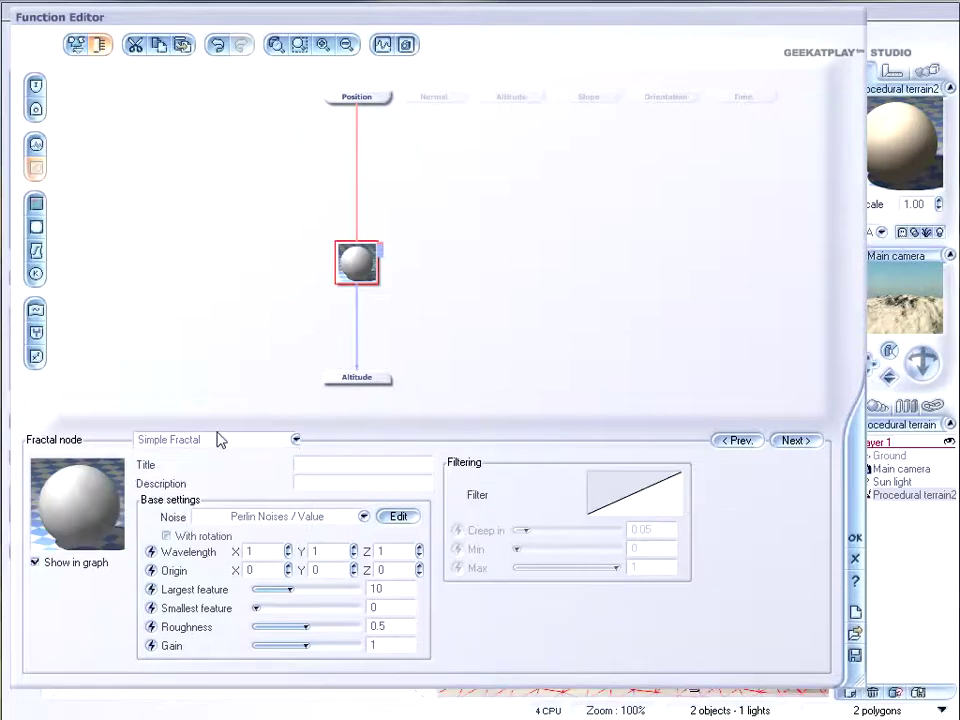
left_click(294, 439)
left_click(225, 508)
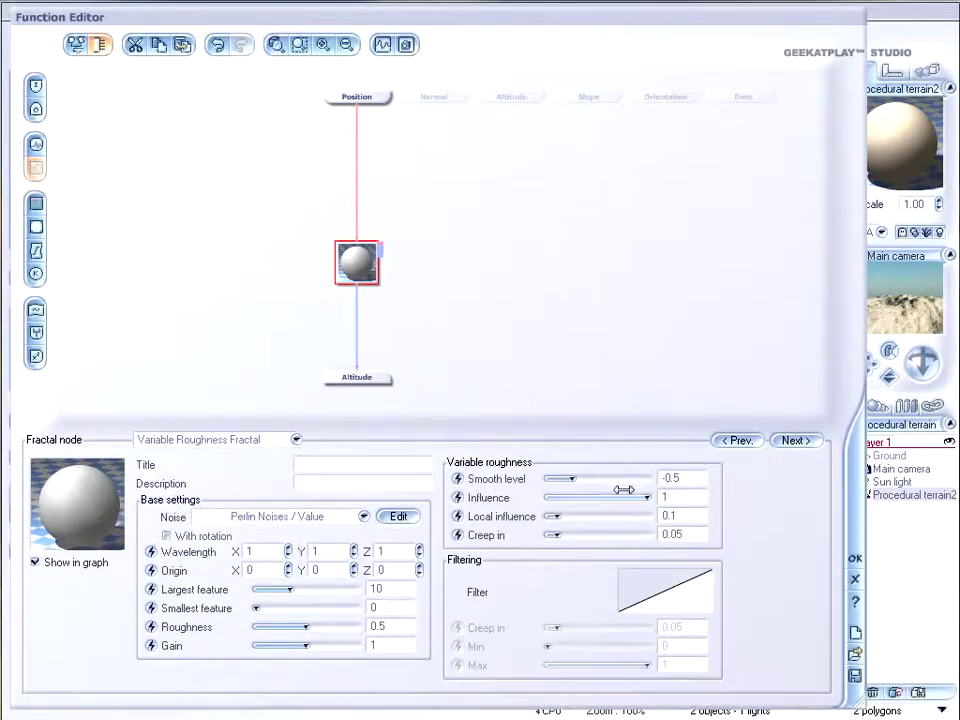